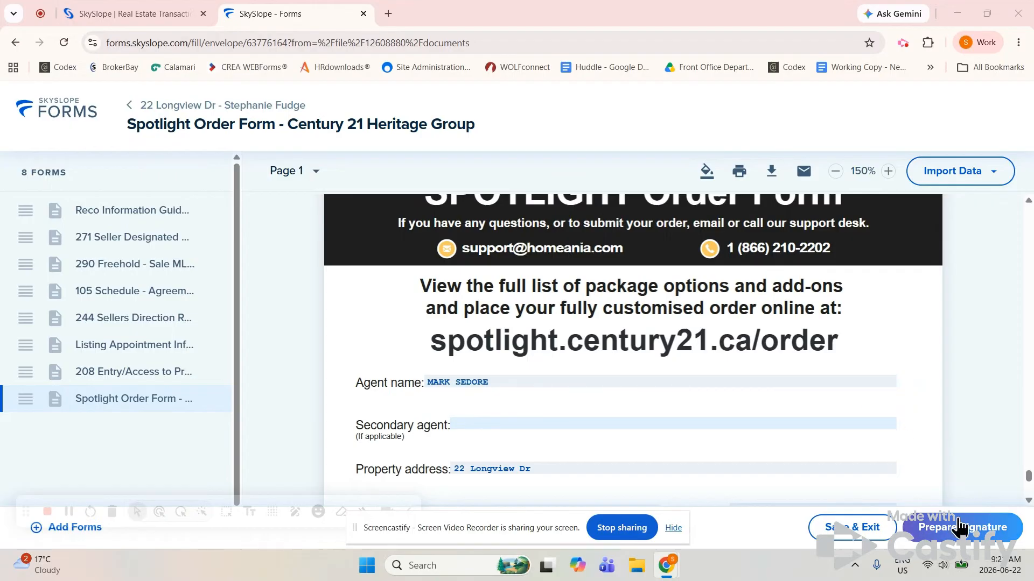
Choose Prepare Signature to bring up the Create an envelope dialog with its three contacts
{"action": "left_click", "coordinate": [960, 531]}
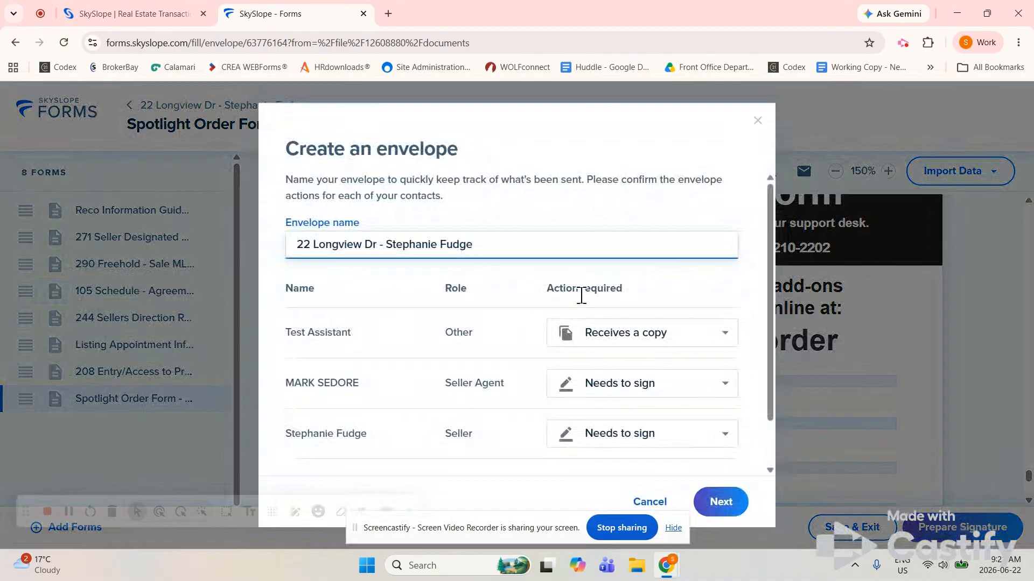
Replace the seller's name with 'Listing Package', leave the assistant on Receives a copy, and continue
{"action": "left_click_drag", "start_coordinate": [478, 245], "coordinate": [387, 246]}
{"action": "type", "text": "List"}
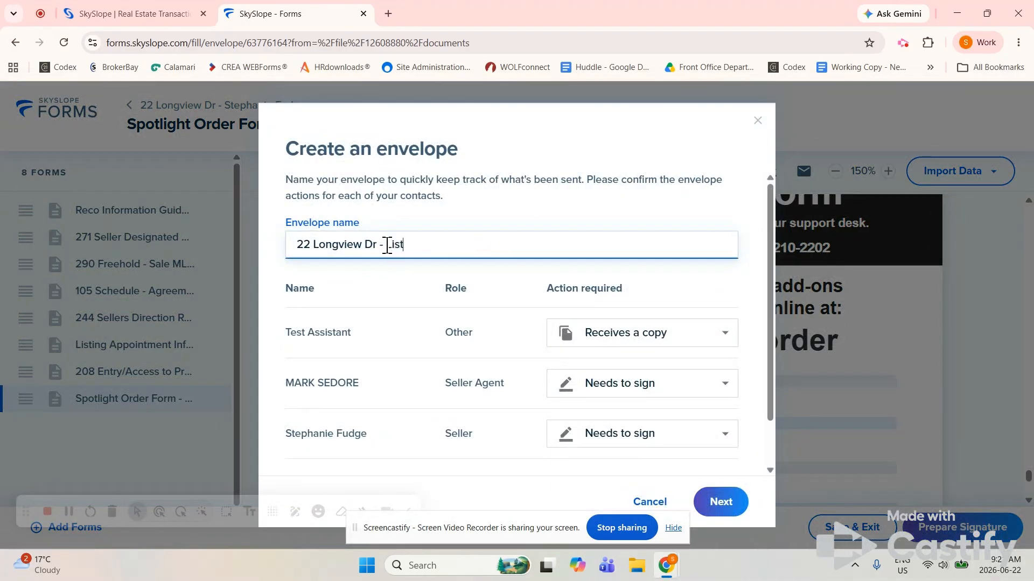
{"action": "type", "text": "ing Package"}
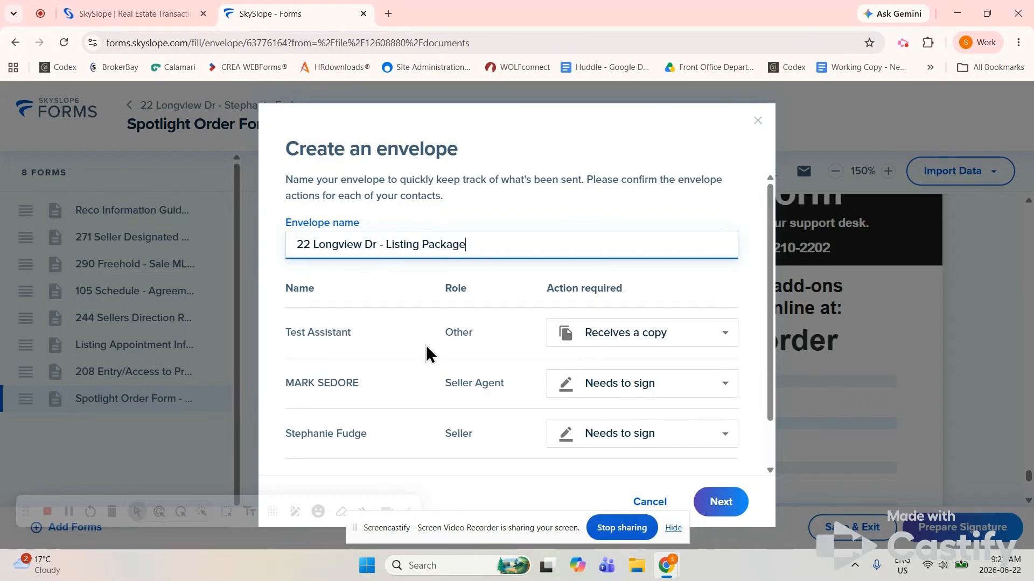
{"action": "scroll", "coordinate": [431, 376], "scroll_direction": "down", "scroll_amount": 1}
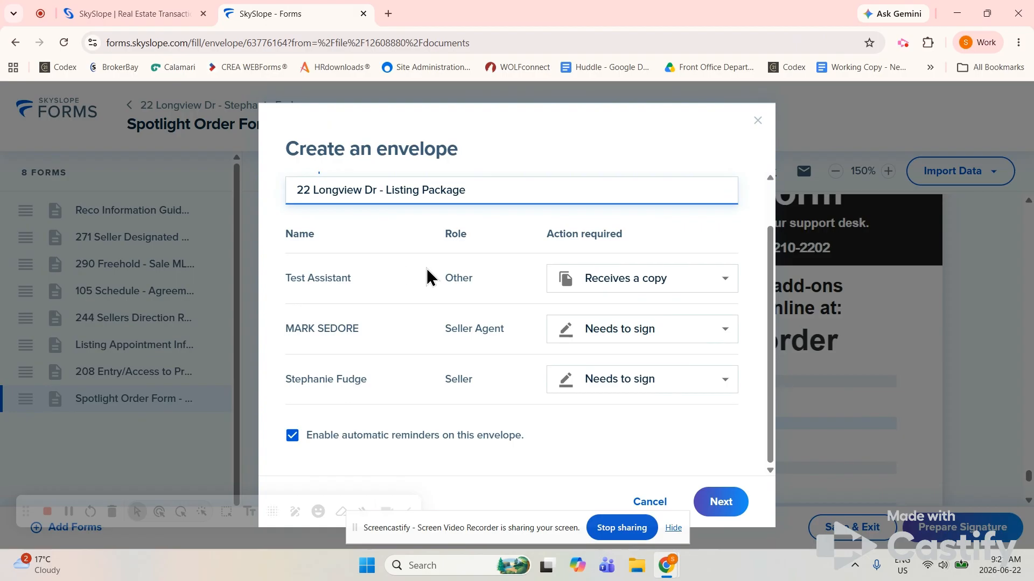
{"action": "left_click", "coordinate": [675, 280]}
{"action": "left_click", "coordinate": [670, 283]}
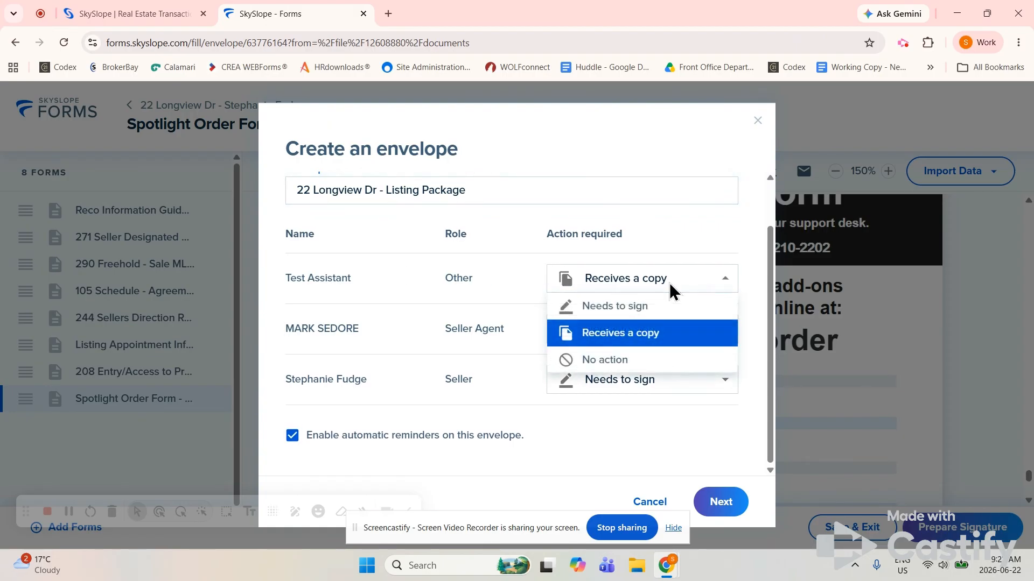
{"action": "left_click", "coordinate": [636, 307]}
{"action": "left_click", "coordinate": [668, 289]}
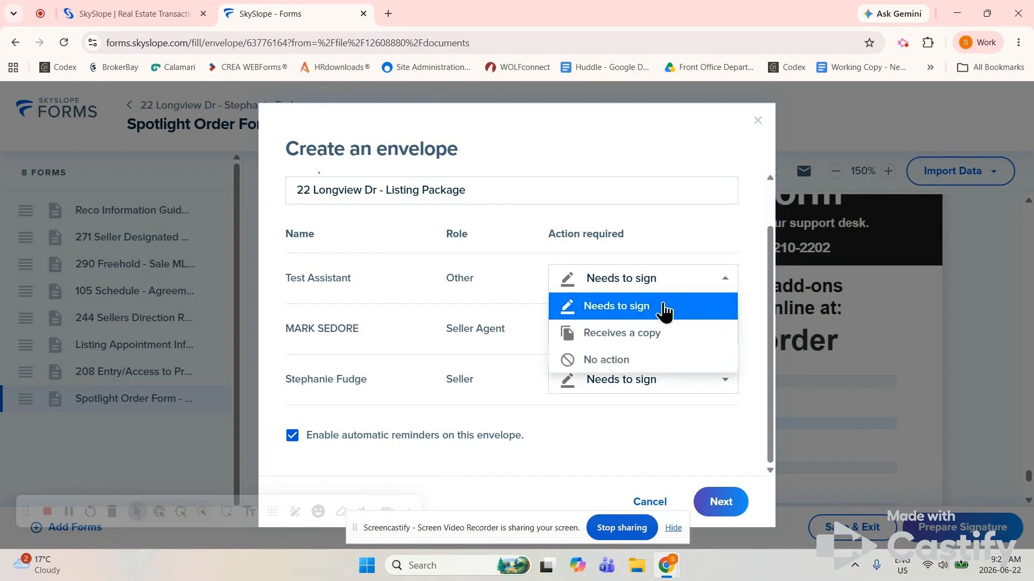
{"action": "left_click", "coordinate": [623, 342]}
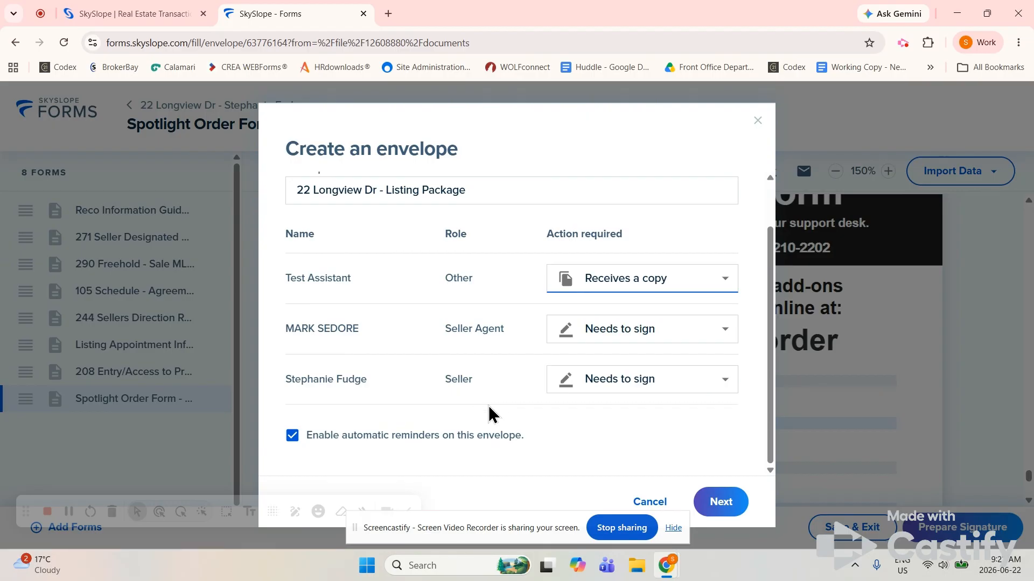
{"action": "left_click", "coordinate": [725, 509]}
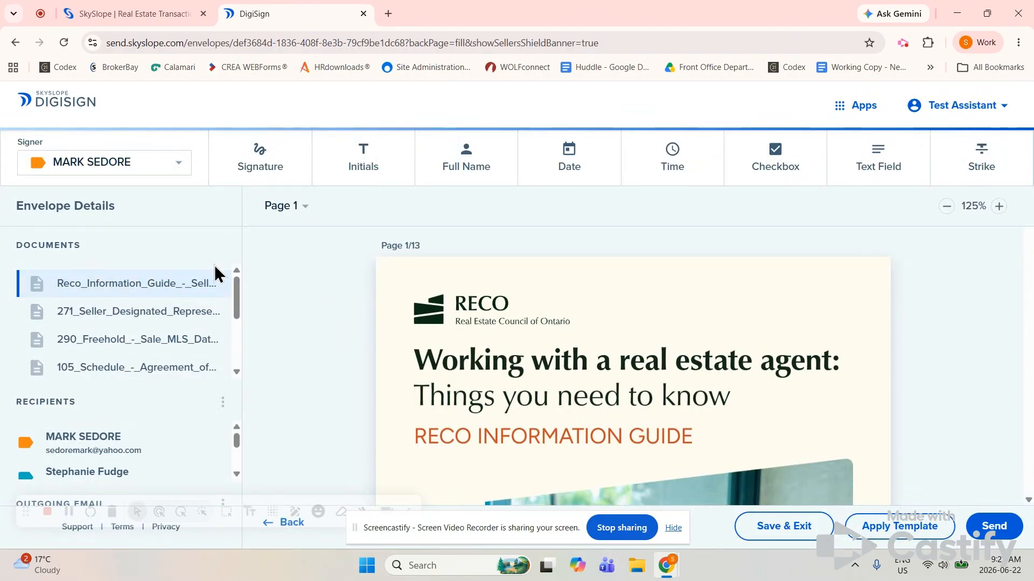
Check the Signer dropdown, review the Documents and Recipients lists, and open the Recipients ⋮ menu
{"action": "left_click", "coordinate": [174, 171]}
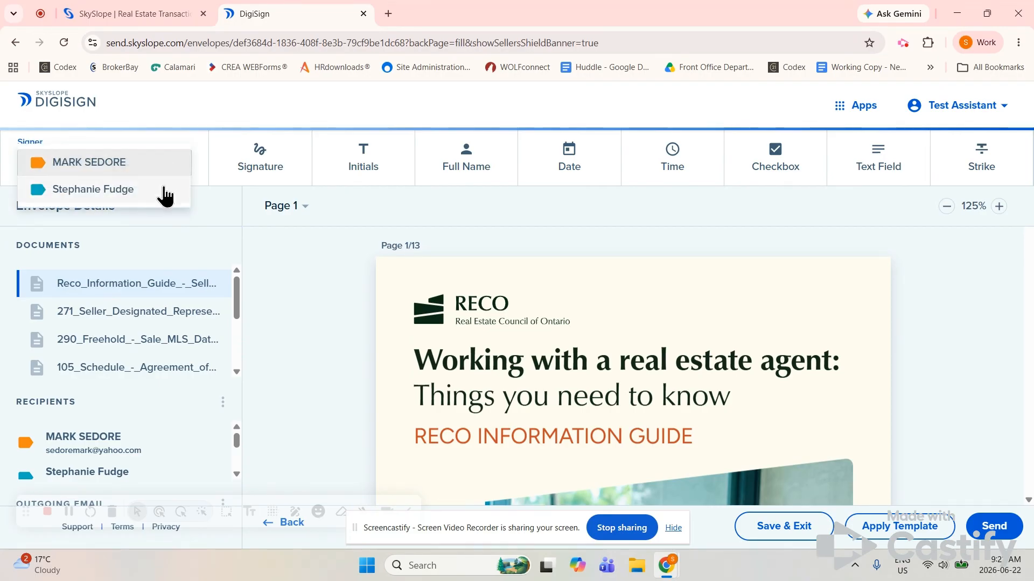
{"action": "left_click", "coordinate": [222, 205]}
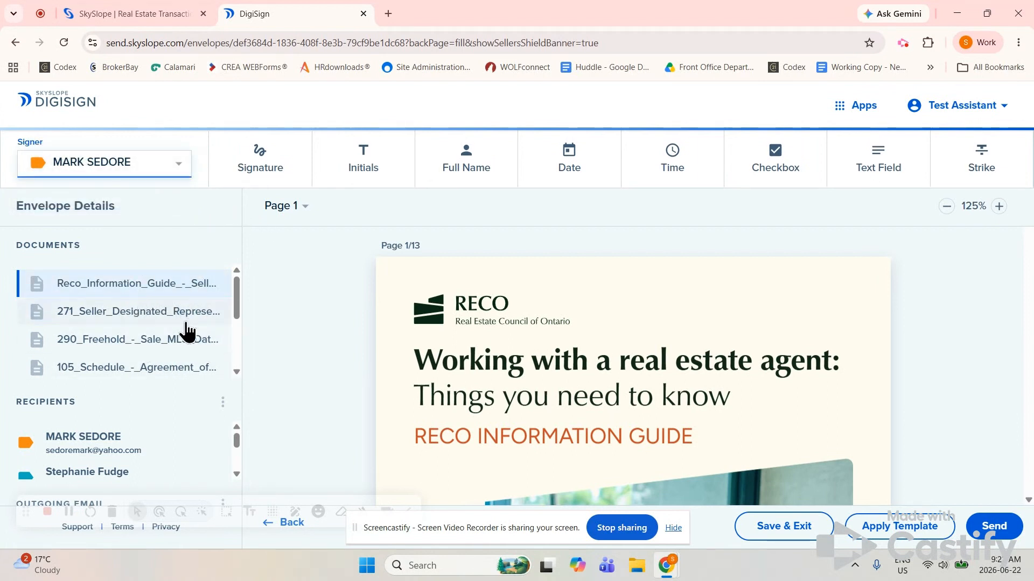
{"action": "scroll", "coordinate": [173, 371], "scroll_direction": "down", "scroll_amount": 5}
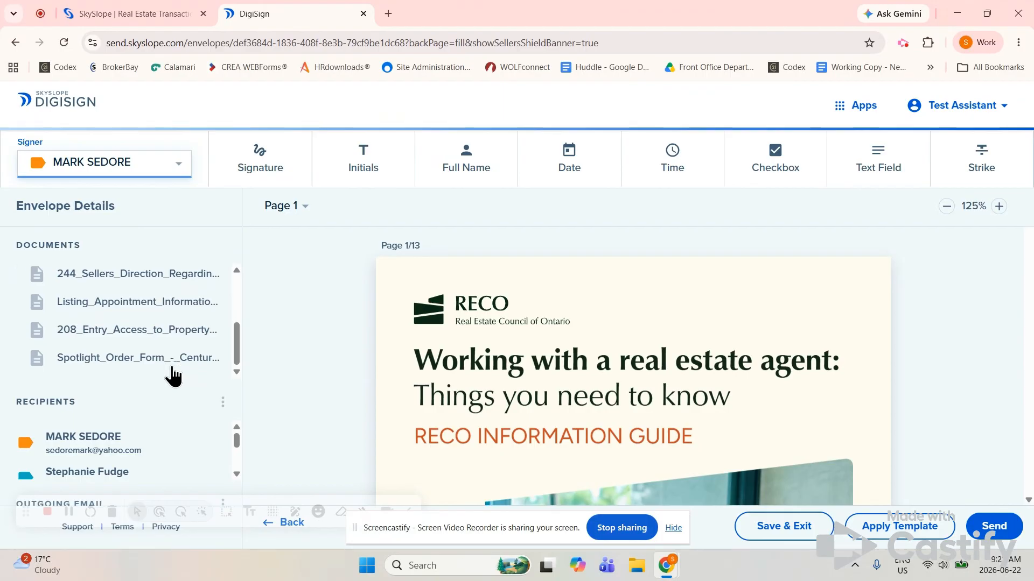
{"action": "scroll", "coordinate": [143, 454], "scroll_direction": "down", "scroll_amount": 2}
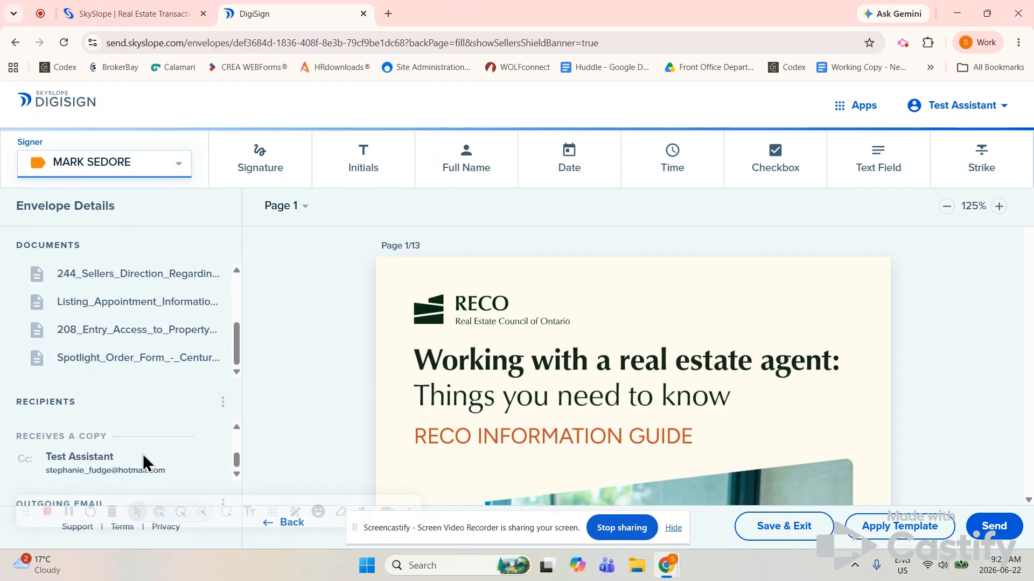
{"action": "scroll", "coordinate": [143, 458], "scroll_direction": "up", "scroll_amount": 2}
{"action": "scroll", "coordinate": [144, 463], "scroll_direction": "down", "scroll_amount": 1}
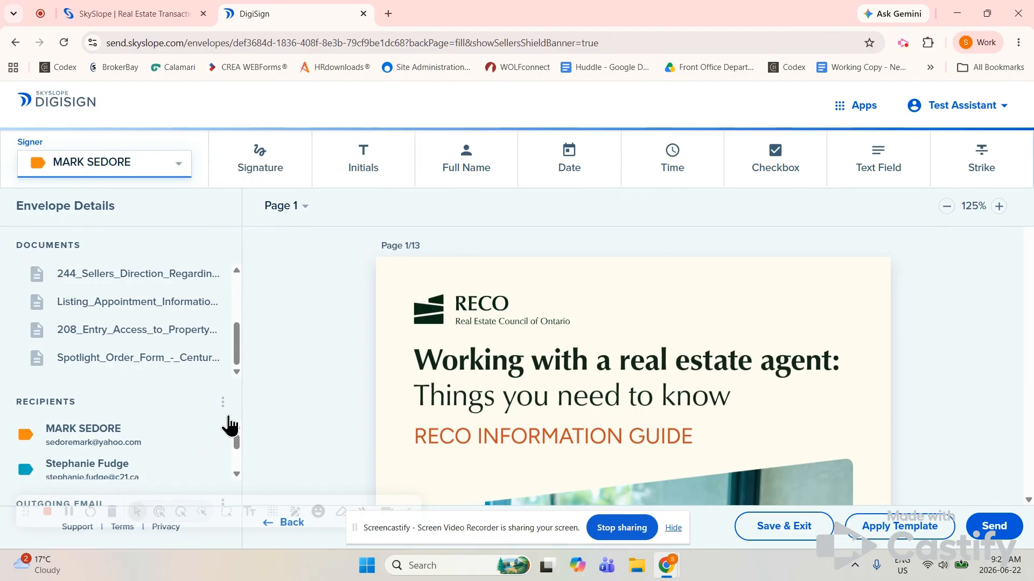
{"action": "left_click", "coordinate": [223, 405]}
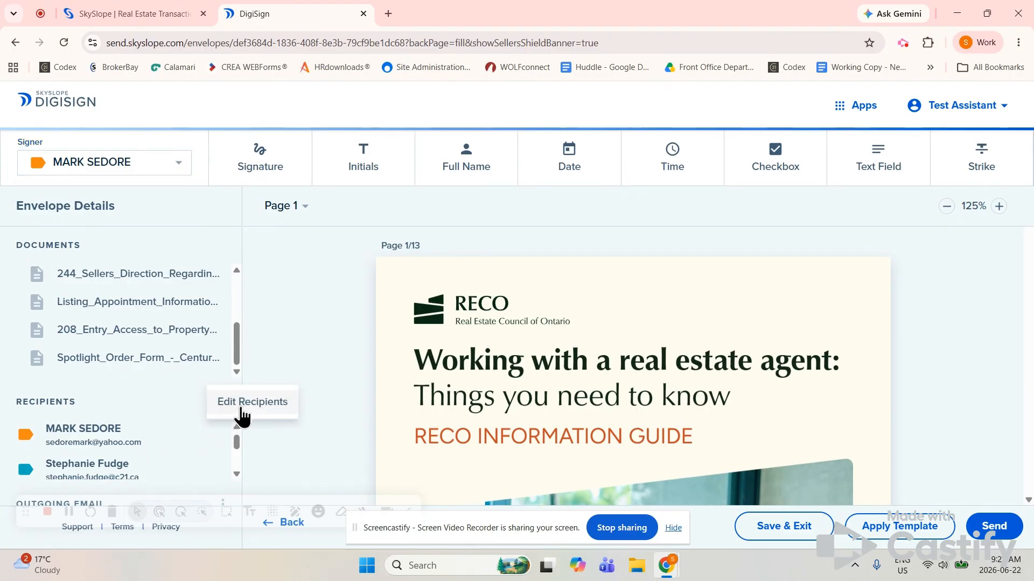
In Edit Recipients, add a signer group, move the seller agent to Who Signs Second, and save
{"action": "left_click", "coordinate": [240, 411]}
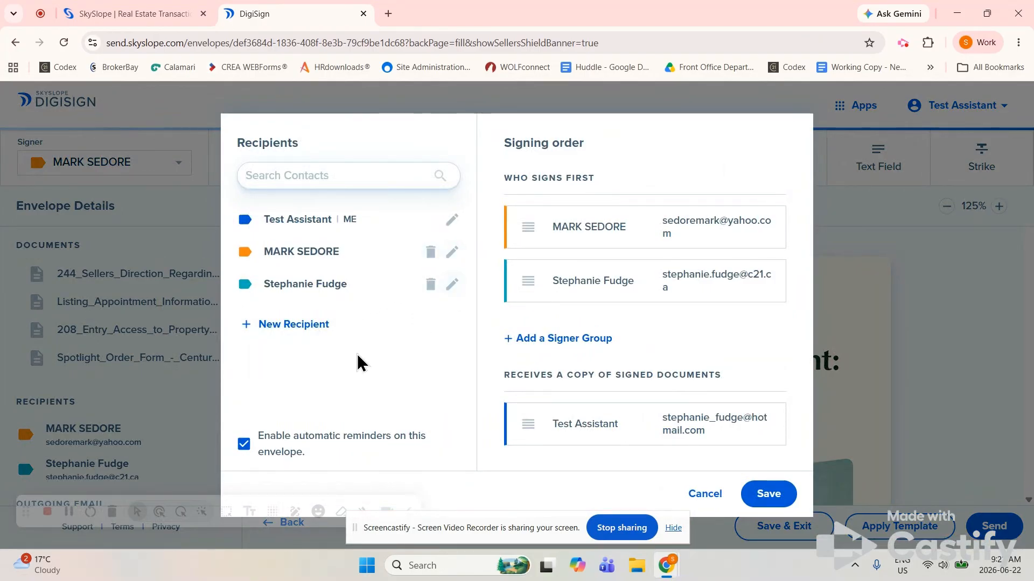
{"action": "left_click", "coordinate": [601, 348]}
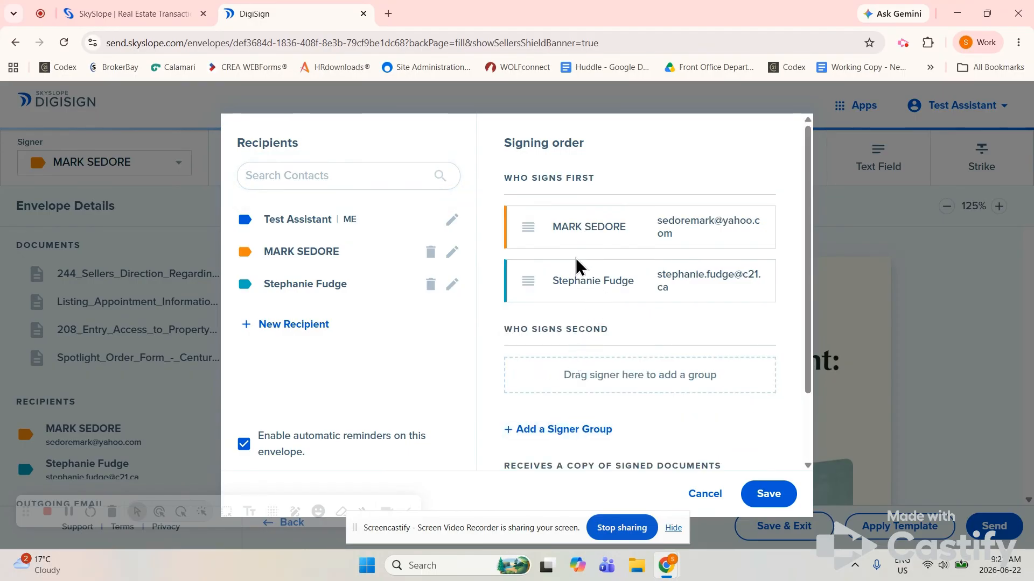
{"action": "right_click", "coordinate": [523, 224]}
{"action": "left_click", "coordinate": [645, 173]}
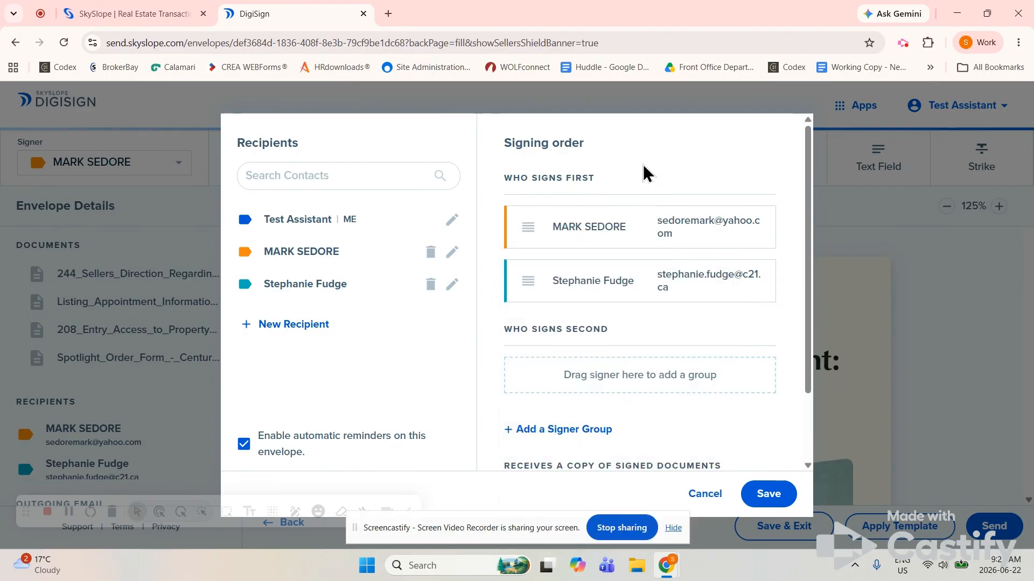
{"action": "left_click_drag", "start_coordinate": [527, 229], "coordinate": [523, 373]}
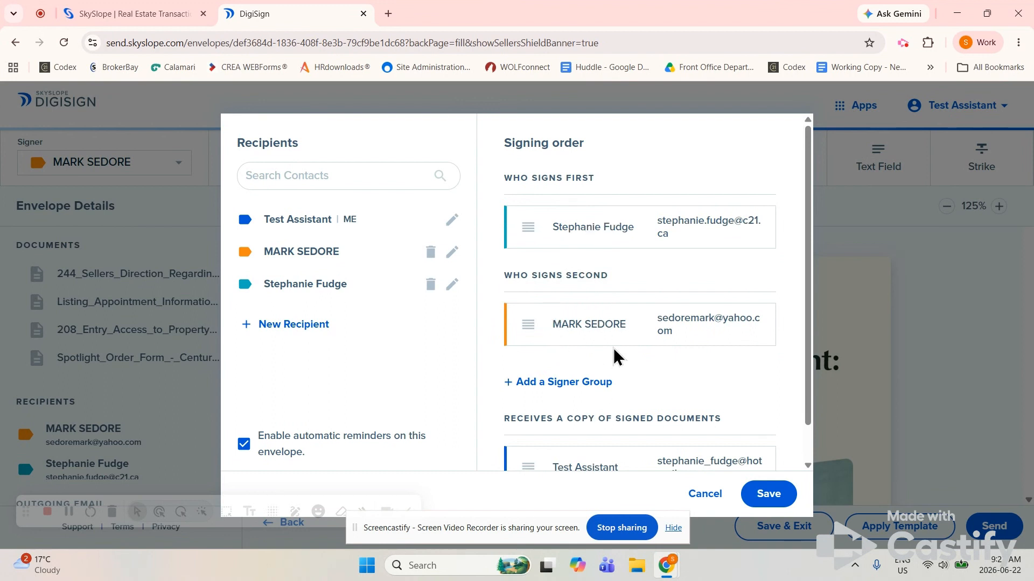
{"action": "scroll", "coordinate": [616, 357], "scroll_direction": "down", "scroll_amount": 1}
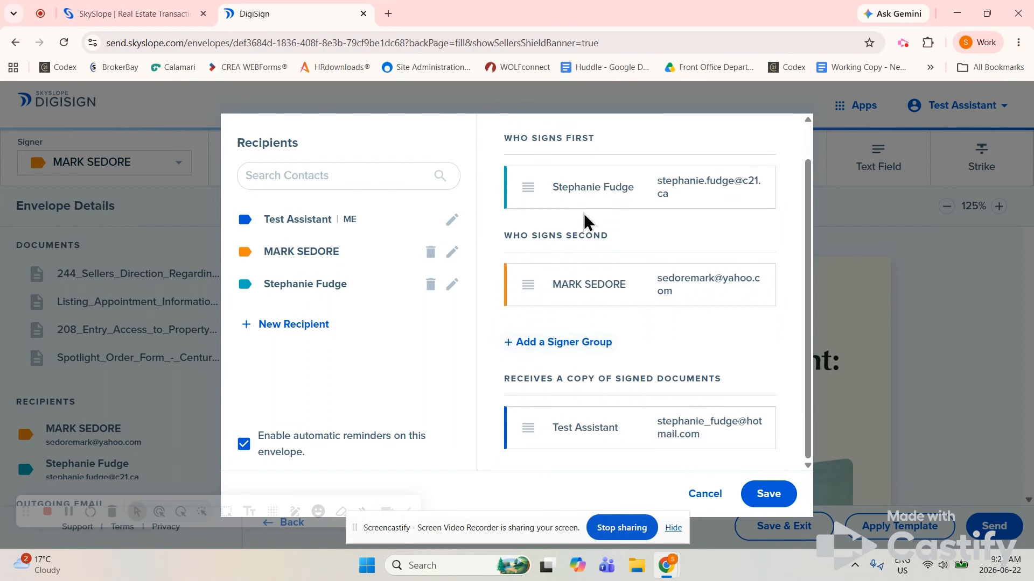
{"action": "left_click", "coordinate": [767, 498]}
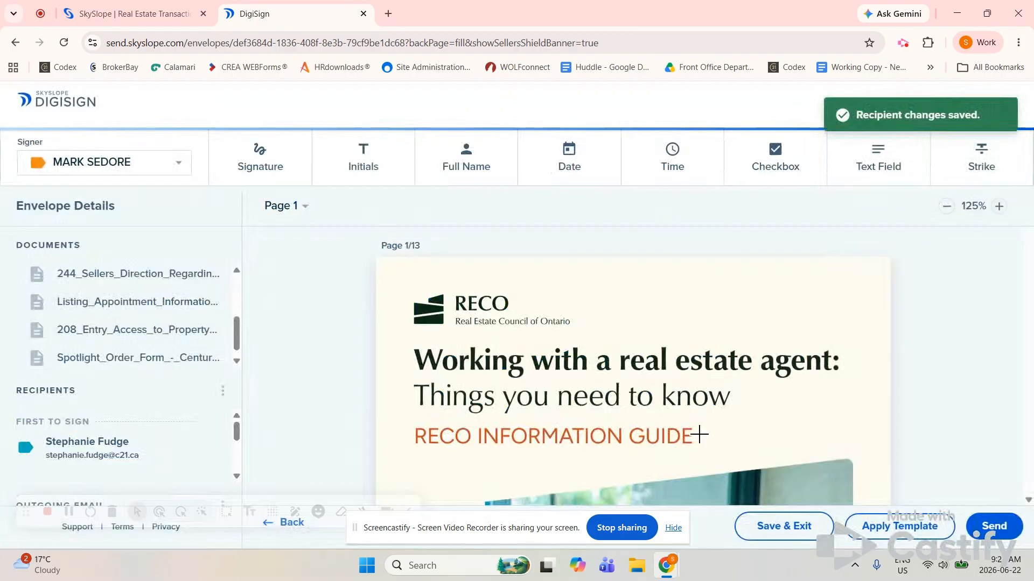
Scroll the RECO guide down to its page 13 acknowledgement, name and signature fields
{"action": "scroll", "coordinate": [666, 401], "scroll_direction": "down", "scroll_amount": 3}
{"action": "scroll", "coordinate": [666, 402], "scroll_direction": "down", "scroll_amount": 20}
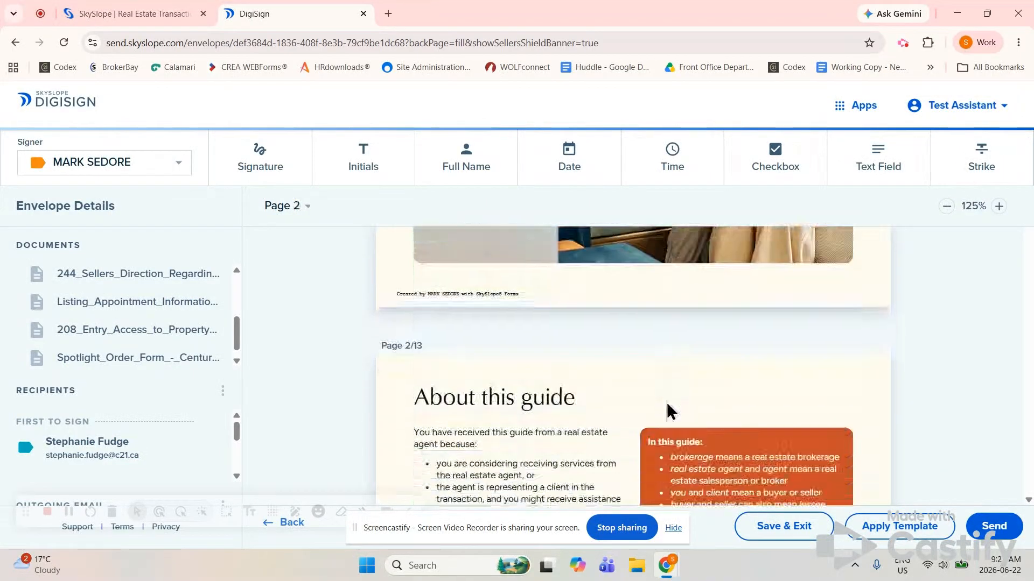
{"action": "scroll", "coordinate": [667, 412], "scroll_direction": "down", "scroll_amount": 20}
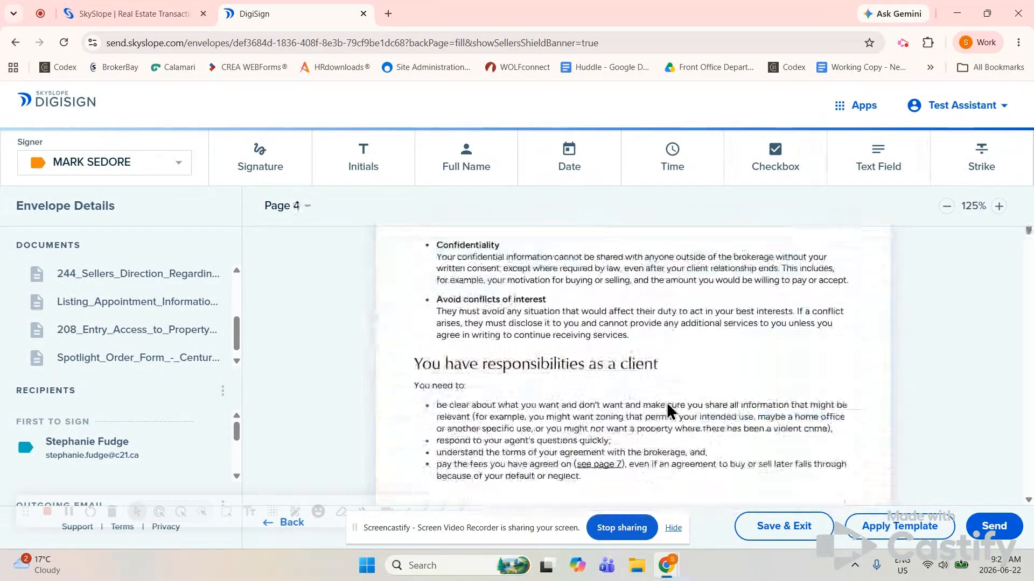
{"action": "scroll", "coordinate": [667, 412], "scroll_direction": "down", "scroll_amount": 20}
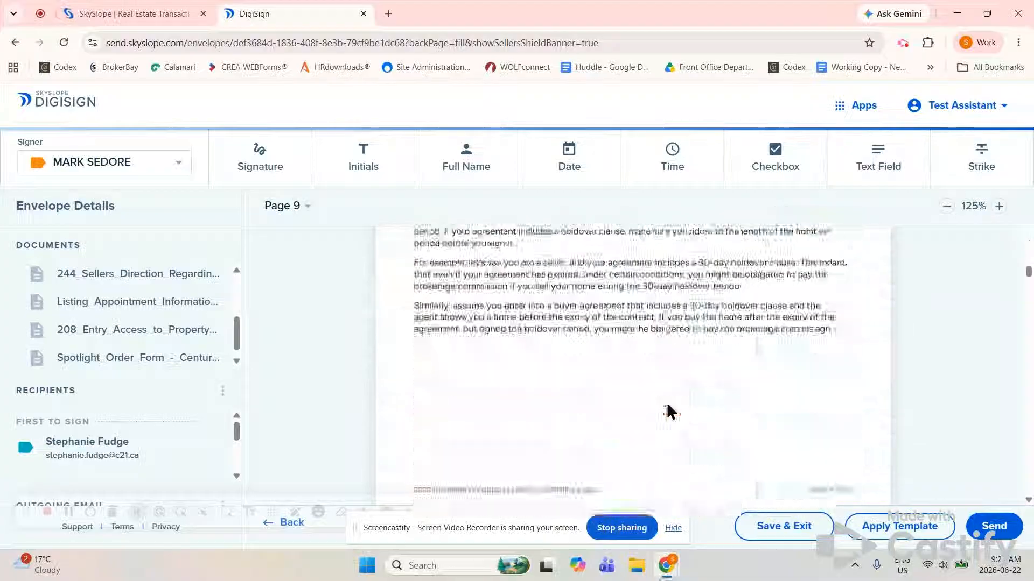
{"action": "scroll", "coordinate": [667, 412], "scroll_direction": "down", "scroll_amount": 12}
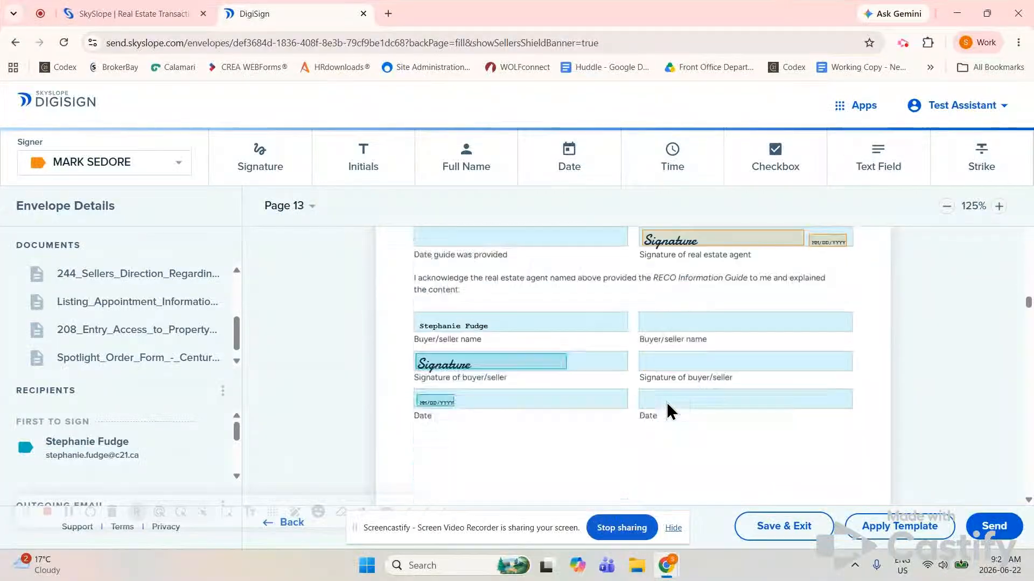
{"action": "scroll", "coordinate": [668, 412], "scroll_direction": "up", "scroll_amount": 8}
{"action": "scroll", "coordinate": [667, 405], "scroll_direction": "down", "scroll_amount": 3}
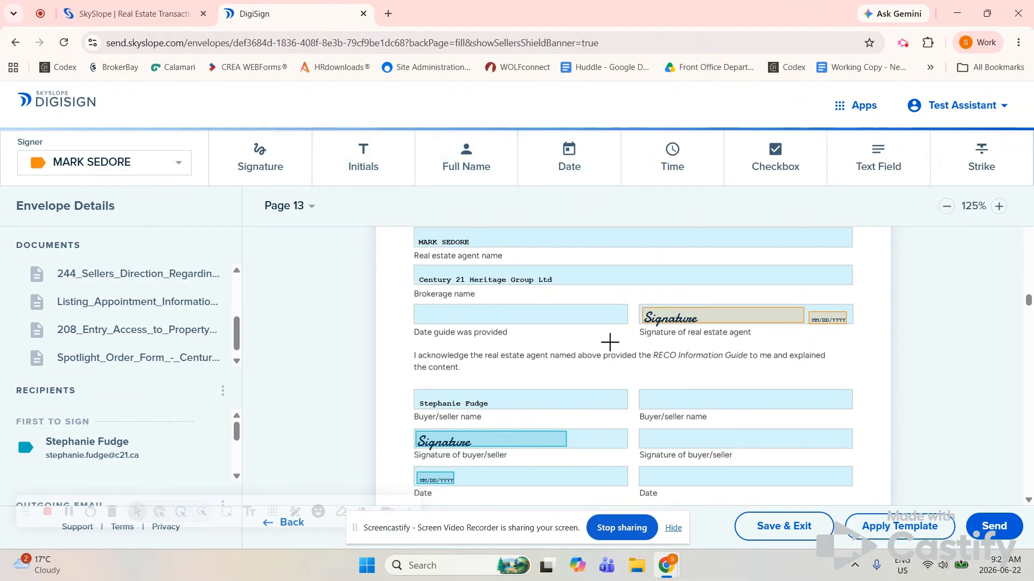
Add a date field for 'Date guide was provided', then turn the Date tool off
{"action": "left_click", "coordinate": [558, 166]}
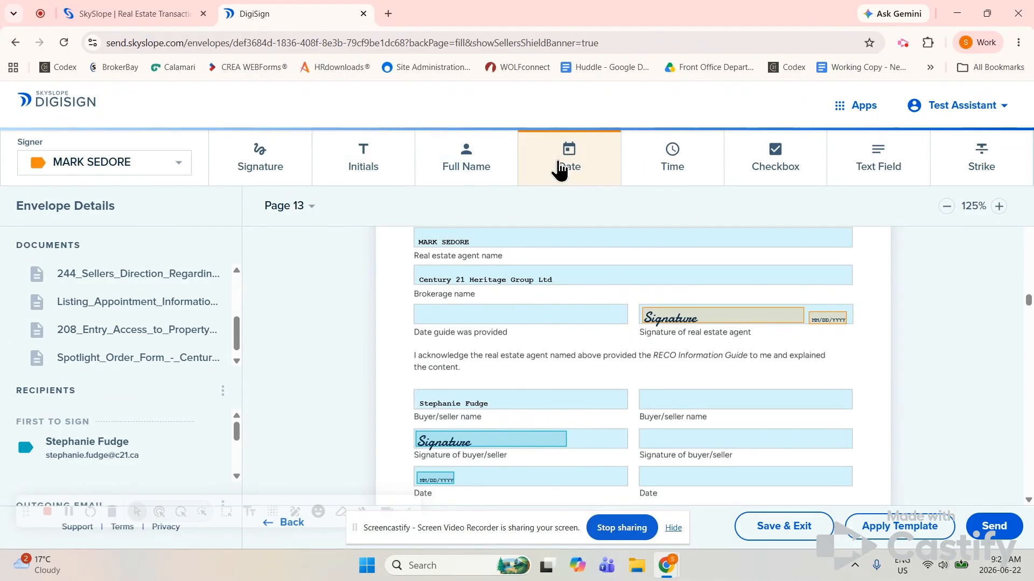
{"action": "left_click", "coordinate": [419, 324]}
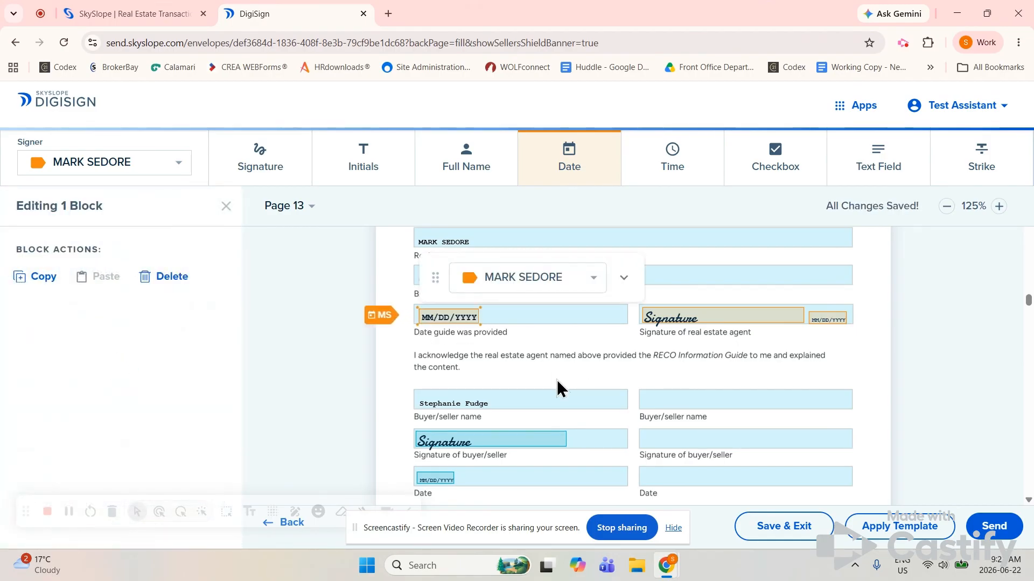
{"action": "scroll", "coordinate": [557, 379], "scroll_direction": "down", "scroll_amount": 2}
{"action": "scroll", "coordinate": [557, 380], "scroll_direction": "up", "scroll_amount": 2}
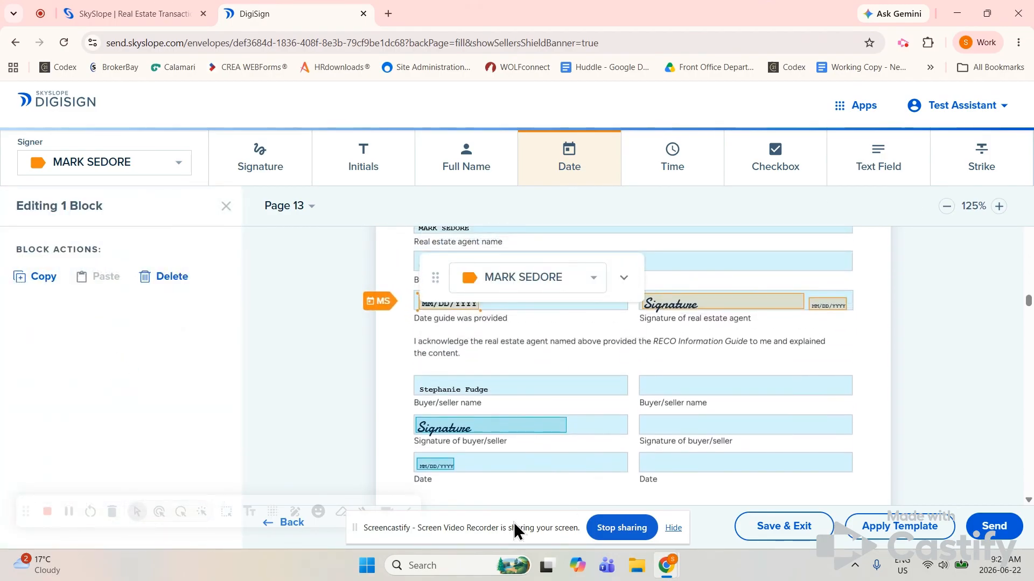
{"action": "scroll", "coordinate": [471, 459], "scroll_direction": "down", "scroll_amount": 4}
{"action": "scroll", "coordinate": [472, 459], "scroll_direction": "down", "scroll_amount": 5}
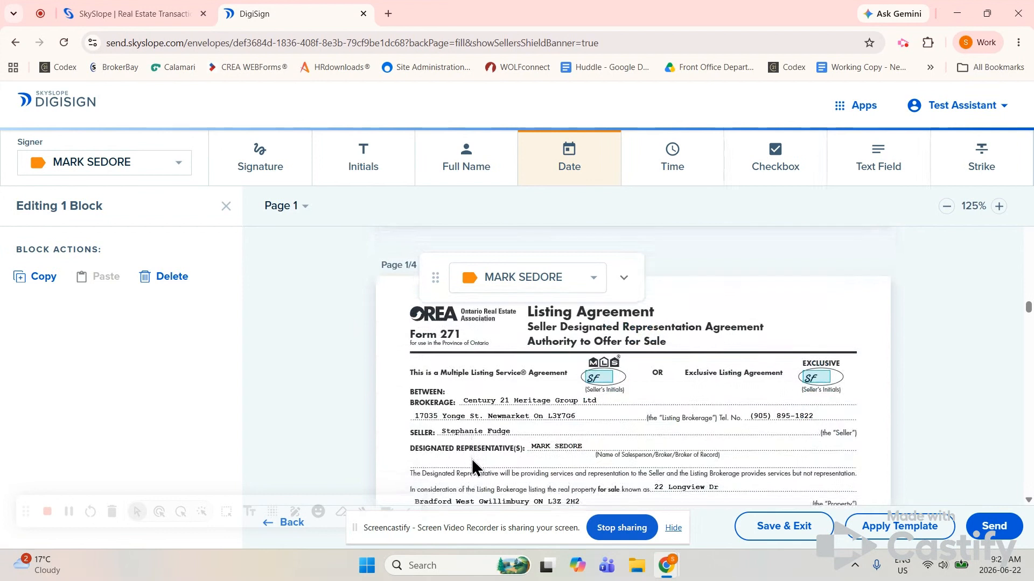
{"action": "left_click", "coordinate": [558, 178]}
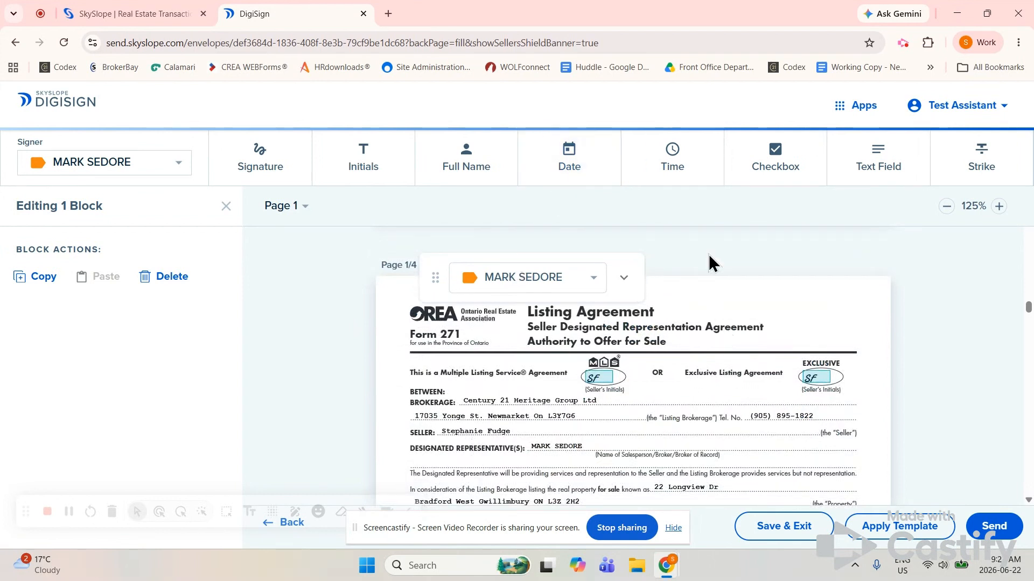
Delete the seller's initials field beside Exclusive on page 1 of the Listing Agreement
{"action": "scroll", "coordinate": [686, 444], "scroll_direction": "up", "scroll_amount": 3}
{"action": "scroll", "coordinate": [686, 444], "scroll_direction": "down", "scroll_amount": 4}
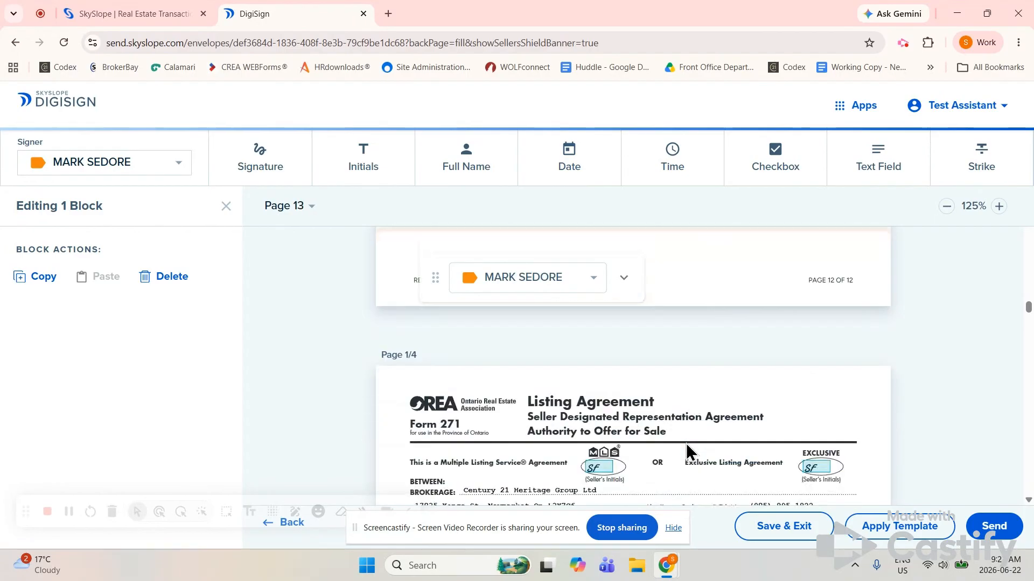
{"action": "scroll", "coordinate": [686, 444], "scroll_direction": "up", "scroll_amount": 1}
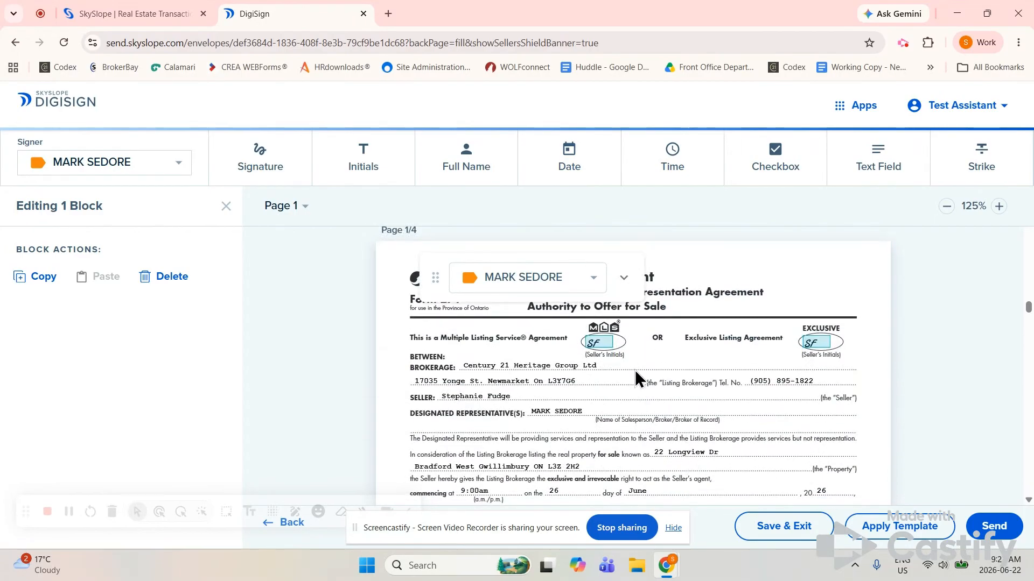
{"action": "scroll", "coordinate": [635, 371], "scroll_direction": "down", "scroll_amount": 1}
{"action": "scroll", "coordinate": [636, 377], "scroll_direction": "up", "scroll_amount": 1}
{"action": "scroll", "coordinate": [635, 371], "scroll_direction": "up", "scroll_amount": 1}
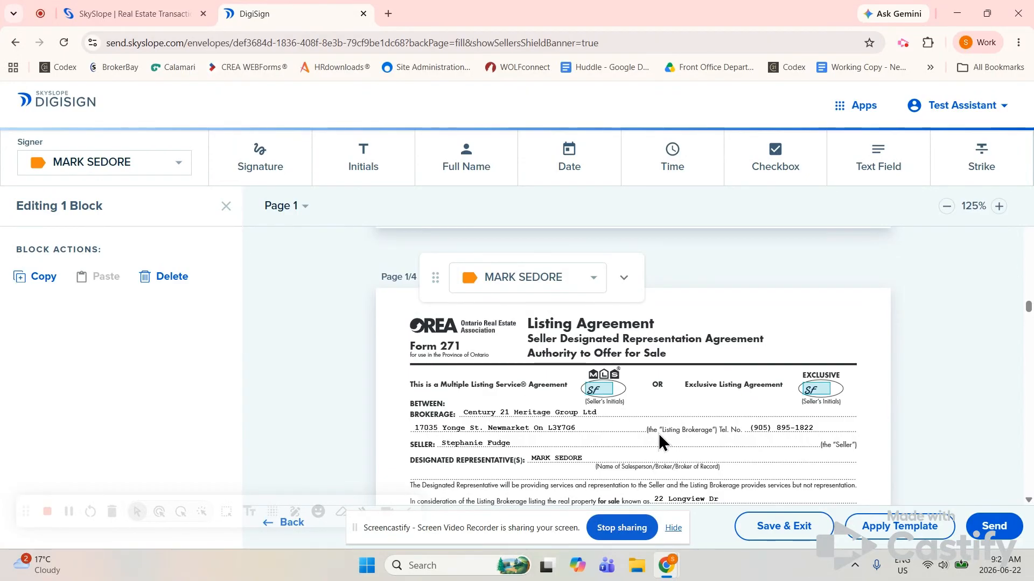
{"action": "scroll", "coordinate": [657, 434], "scroll_direction": "down", "scroll_amount": 1}
{"action": "scroll", "coordinate": [658, 433], "scroll_direction": "down", "scroll_amount": 3}
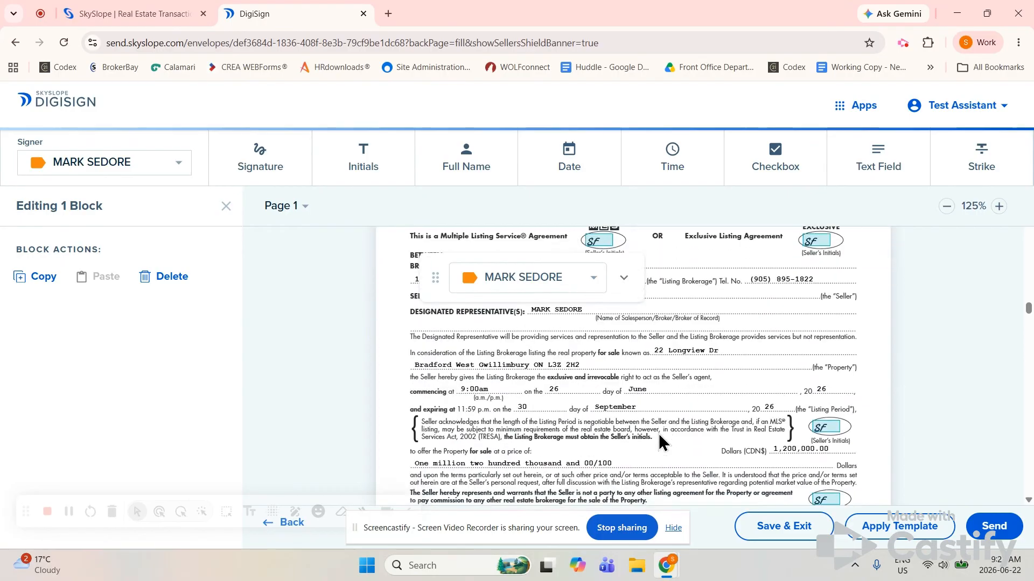
{"action": "scroll", "coordinate": [658, 433], "scroll_direction": "up", "scroll_amount": 2}
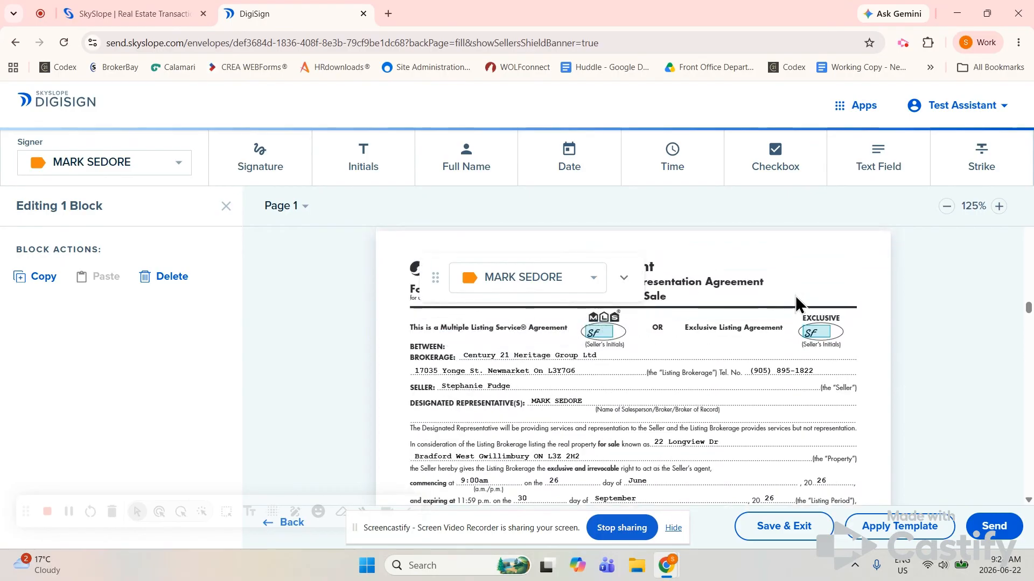
{"action": "left_click", "coordinate": [819, 345]}
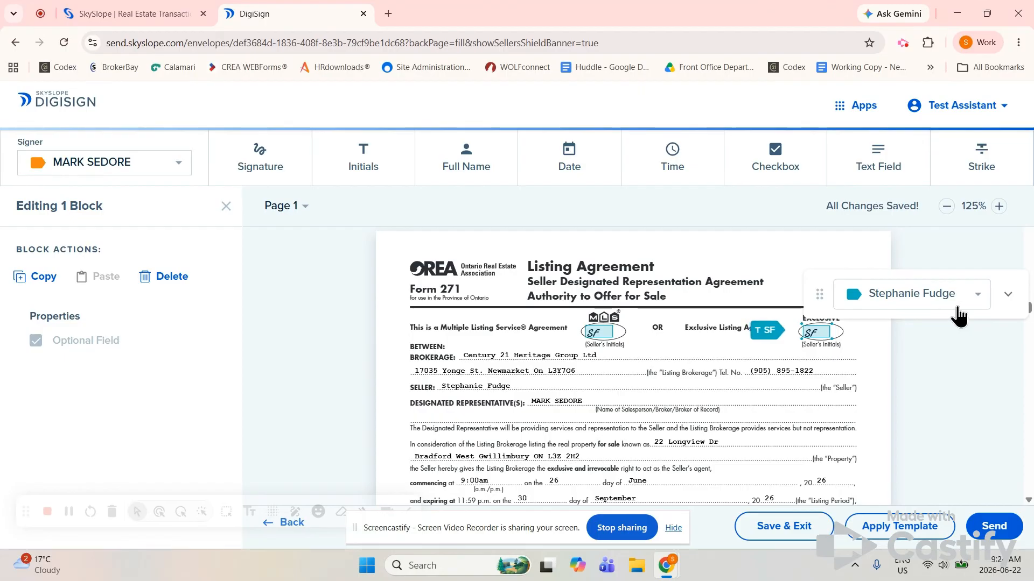
{"action": "left_click", "coordinate": [171, 277]}
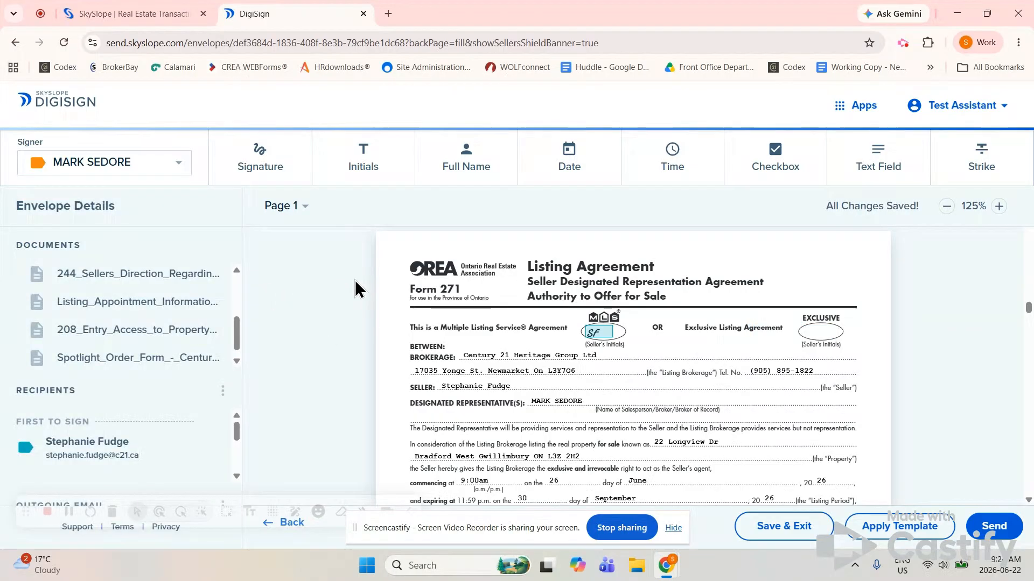
{"action": "scroll", "coordinate": [645, 391], "scroll_direction": "down", "scroll_amount": 3}
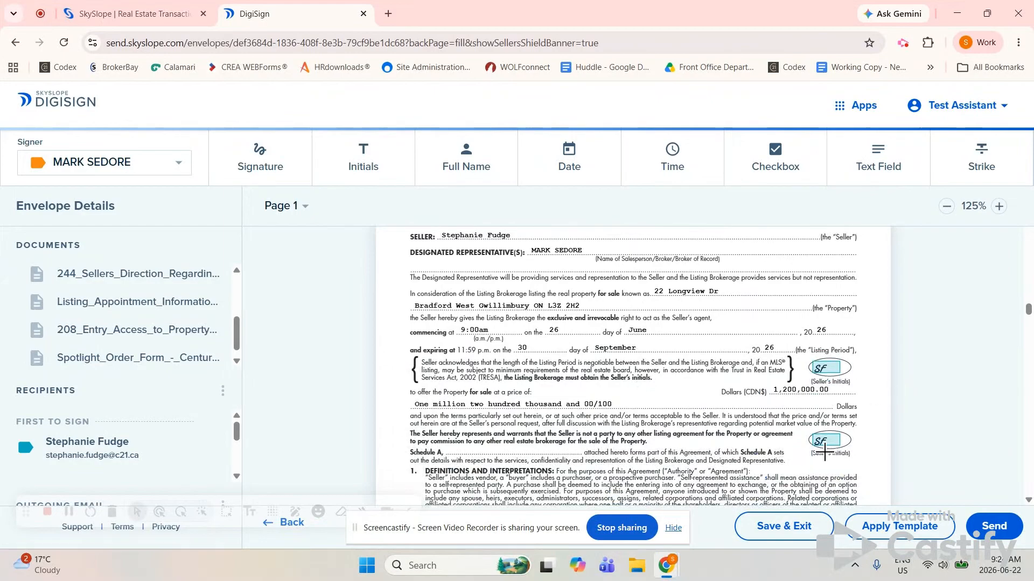
{"action": "scroll", "coordinate": [824, 453], "scroll_direction": "down", "scroll_amount": 5}
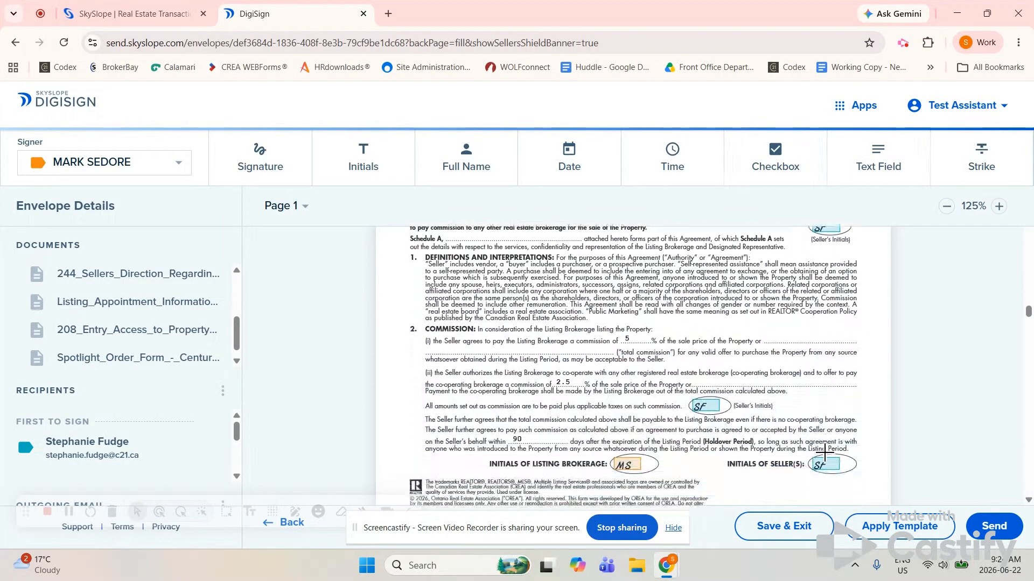
{"action": "scroll", "coordinate": [824, 453], "scroll_direction": "down", "scroll_amount": 2}
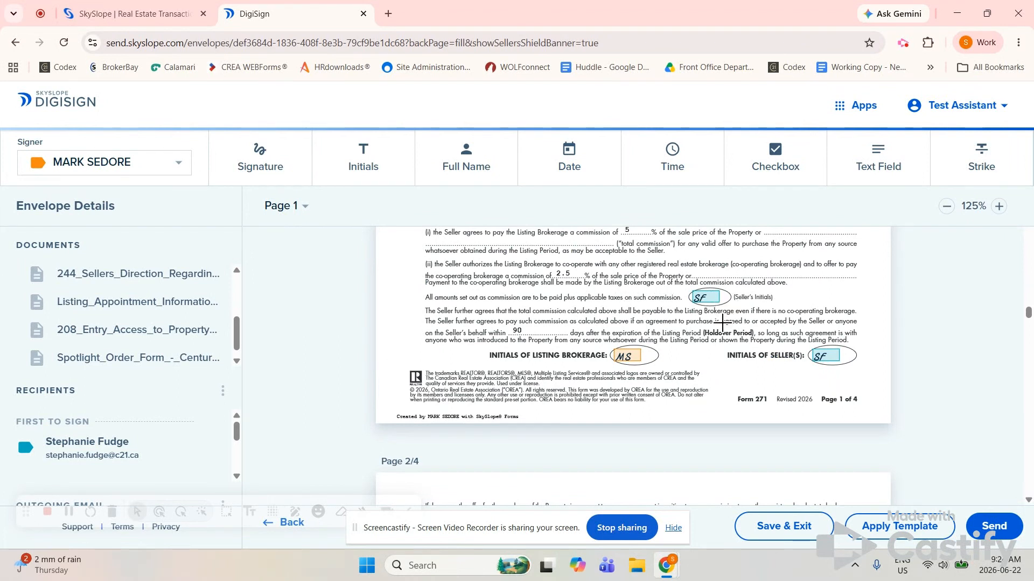
{"action": "scroll", "coordinate": [738, 358], "scroll_direction": "down", "scroll_amount": 10}
{"action": "scroll", "coordinate": [741, 370], "scroll_direction": "down", "scroll_amount": 5}
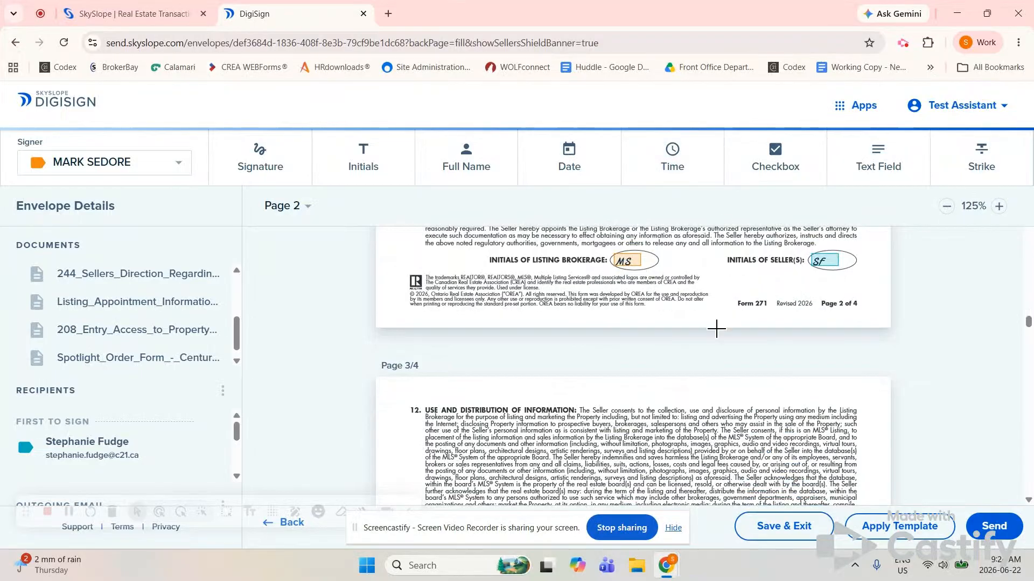
{"action": "left_click", "coordinate": [910, 47]}
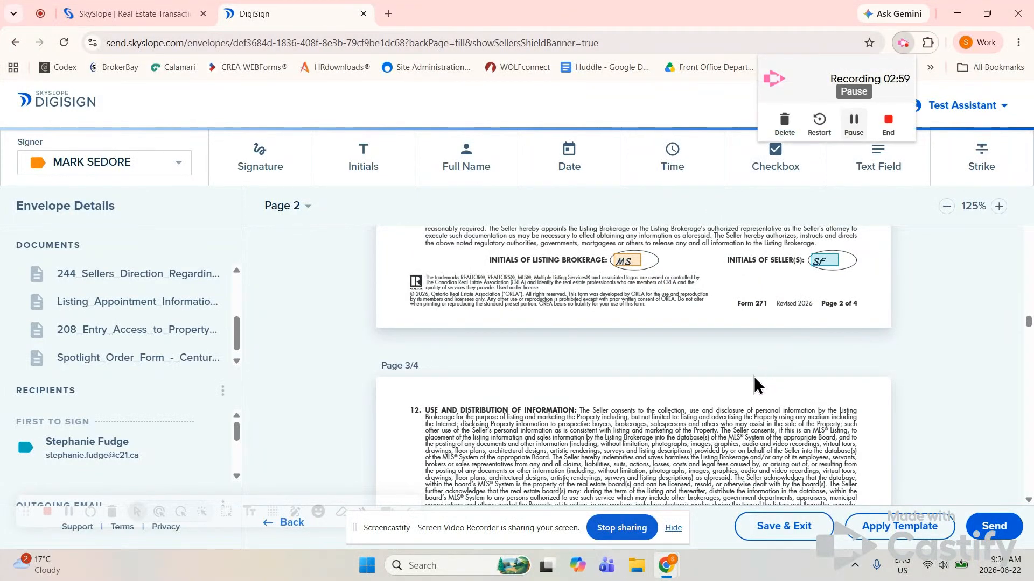
{"action": "scroll", "coordinate": [753, 379], "scroll_direction": "down", "scroll_amount": 3}
{"action": "scroll", "coordinate": [754, 376], "scroll_direction": "down", "scroll_amount": 2}
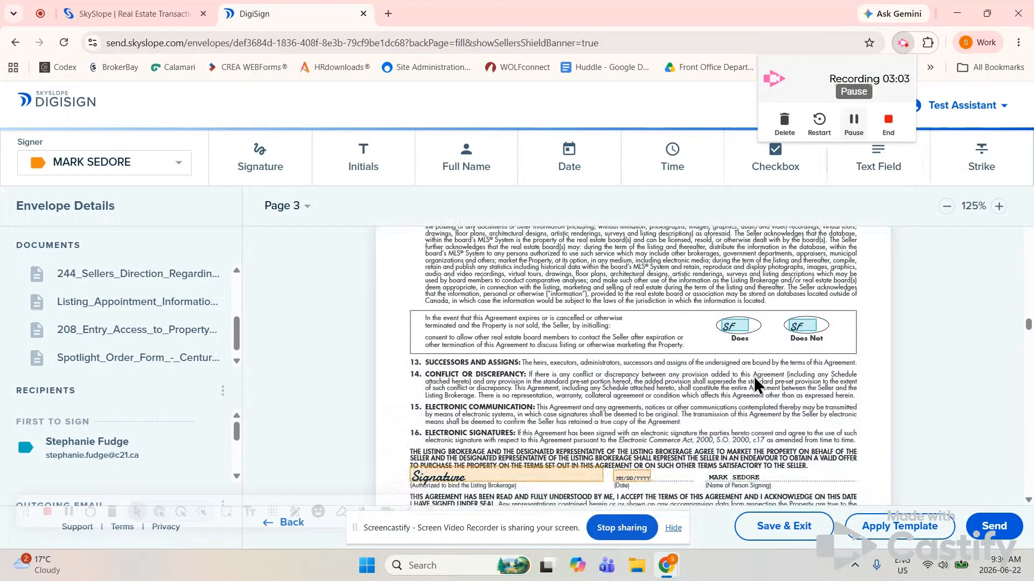
Delete the seller's initials above 'Does' on page 3, then review Schedule A on page 4
{"action": "left_click", "coordinate": [740, 326]}
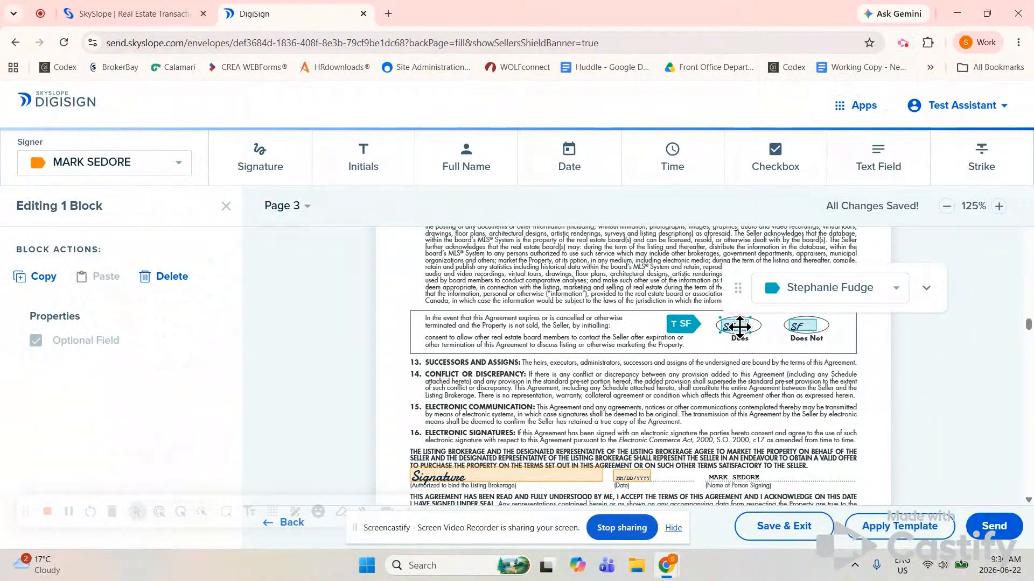
{"action": "left_click", "coordinate": [171, 276]}
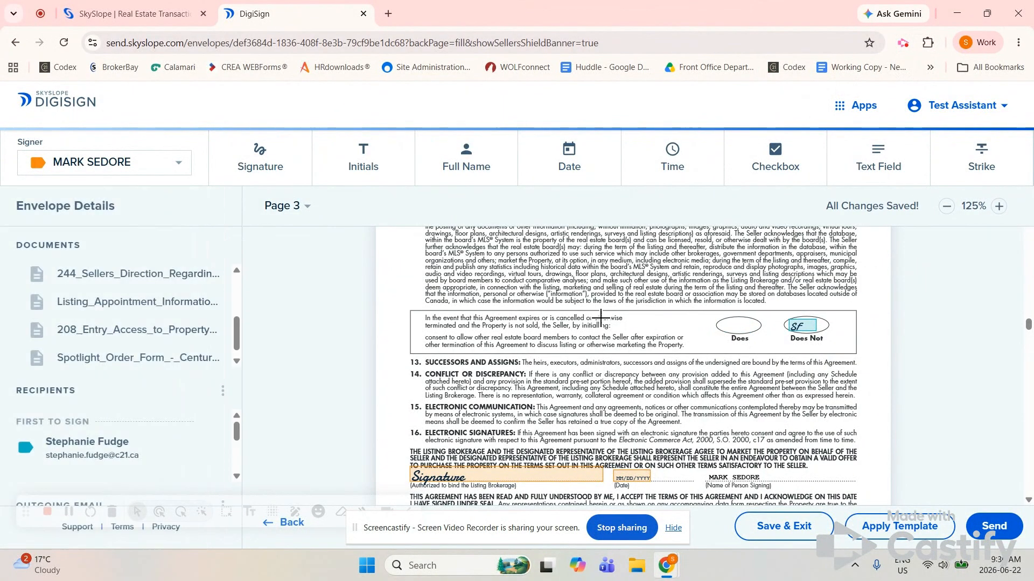
{"action": "scroll", "coordinate": [672, 373], "scroll_direction": "down", "scroll_amount": 1}
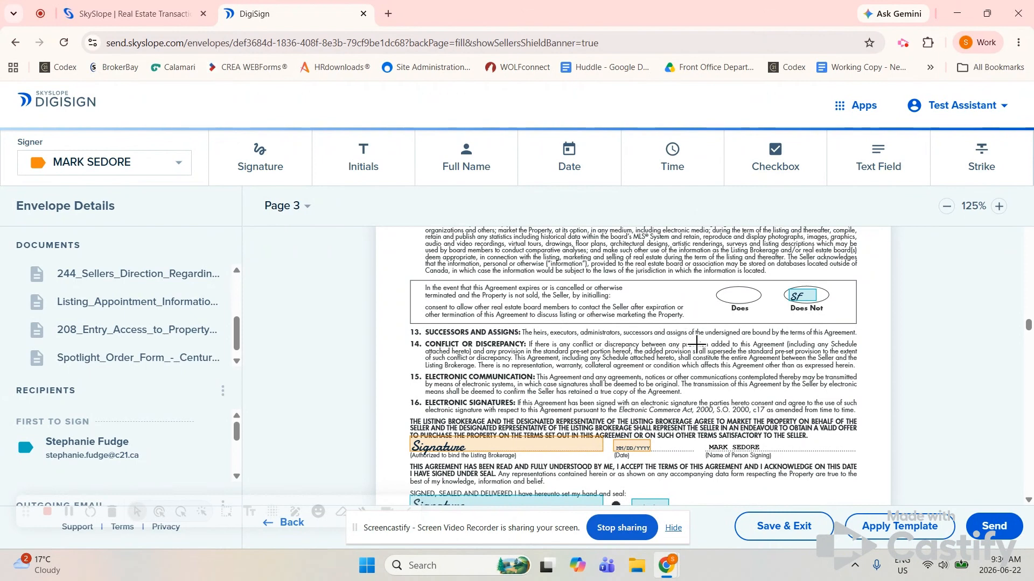
{"action": "scroll", "coordinate": [764, 390], "scroll_direction": "down", "scroll_amount": 6}
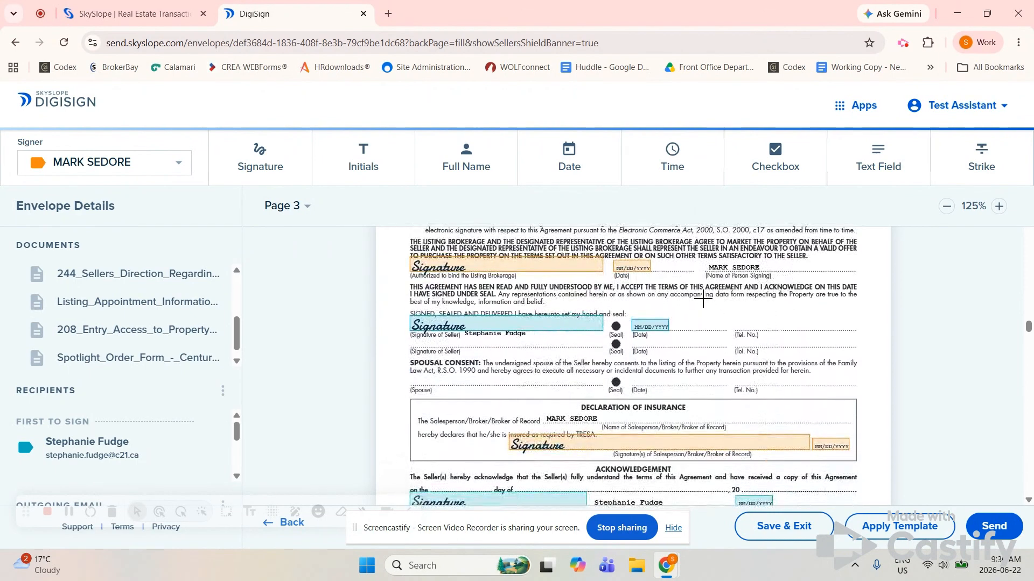
{"action": "scroll", "coordinate": [733, 404], "scroll_direction": "down", "scroll_amount": 10}
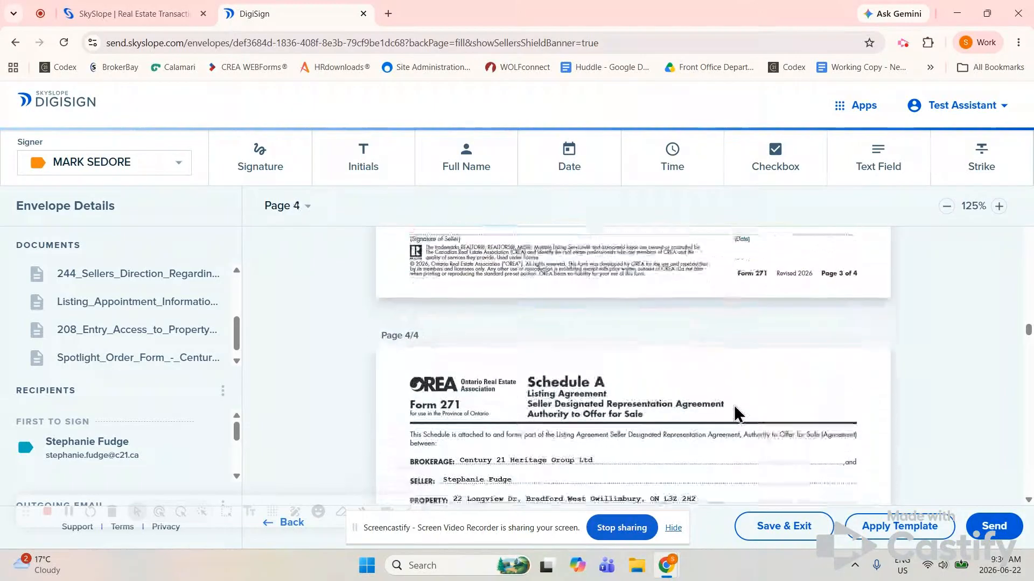
{"action": "scroll", "coordinate": [736, 414], "scroll_direction": "down", "scroll_amount": 5}
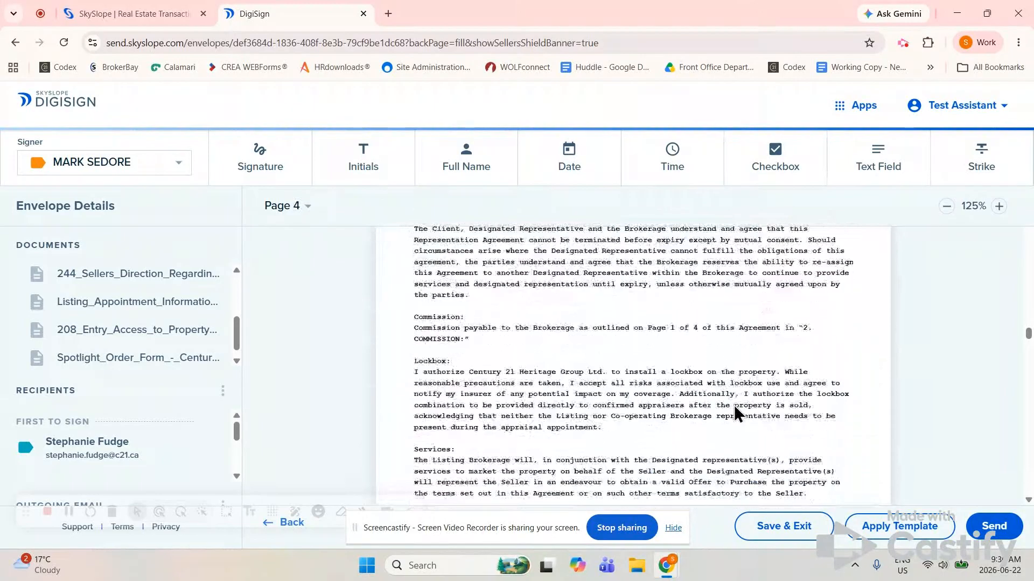
{"action": "scroll", "coordinate": [737, 413], "scroll_direction": "down", "scroll_amount": 2}
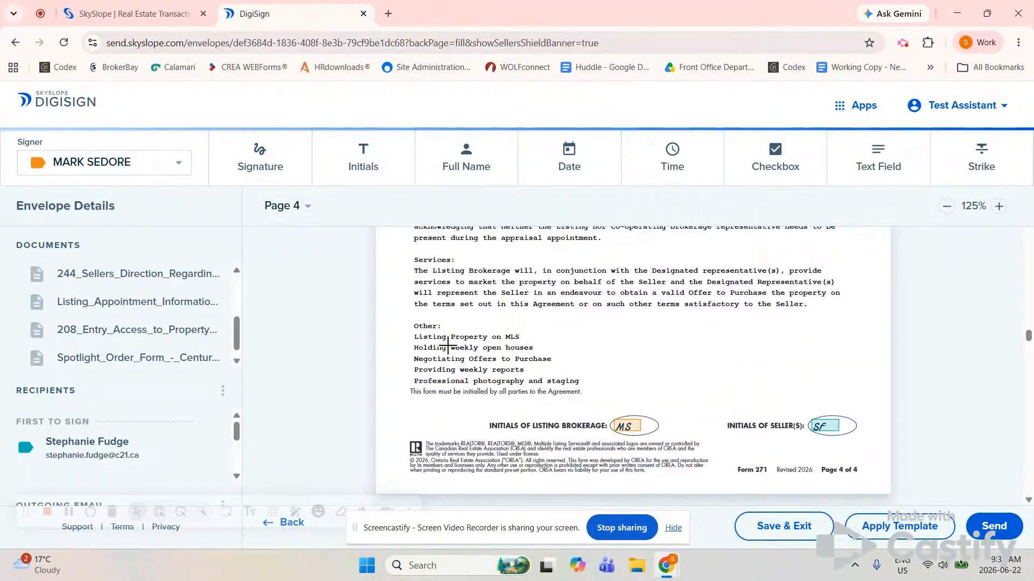
{"action": "scroll", "coordinate": [676, 372], "scroll_direction": "down", "scroll_amount": 5}
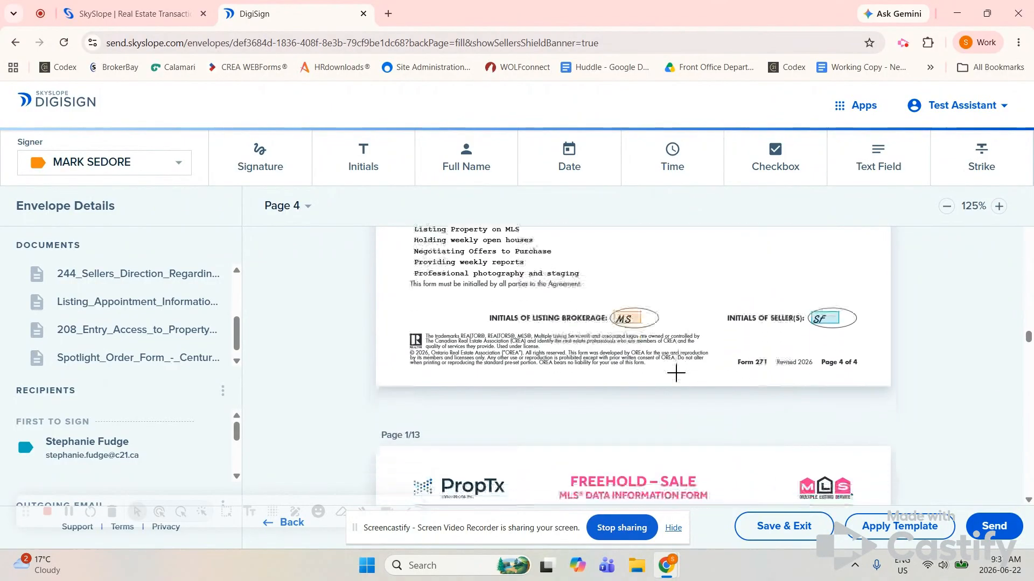
Scroll through pages 4–13 of the listing form to page 1 of Schedule B, Form 105
{"action": "scroll", "coordinate": [676, 374], "scroll_direction": "down", "scroll_amount": 15}
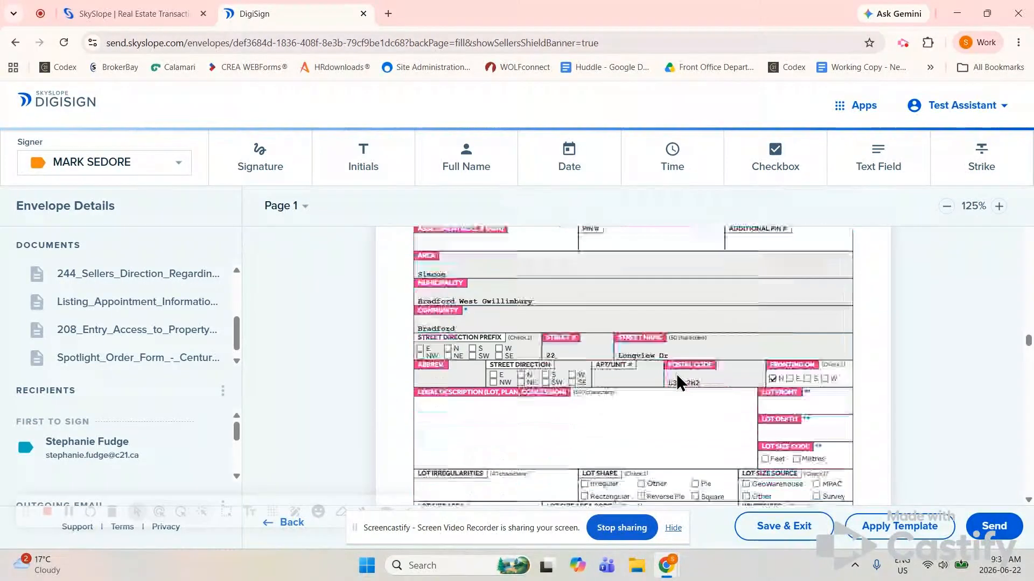
{"action": "scroll", "coordinate": [676, 373], "scroll_direction": "down", "scroll_amount": 7}
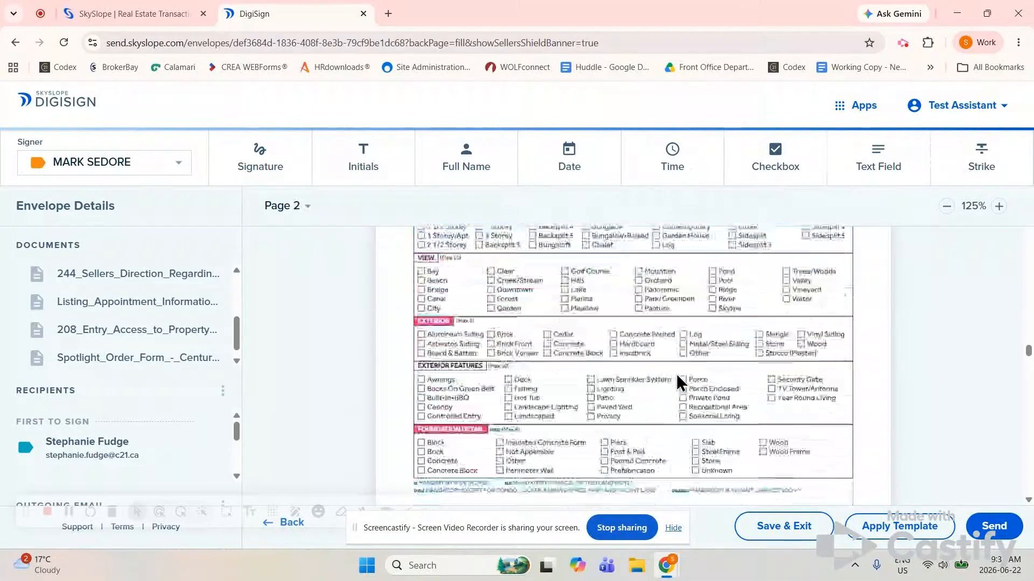
{"action": "scroll", "coordinate": [676, 373], "scroll_direction": "up", "scroll_amount": 6}
{"action": "scroll", "coordinate": [676, 374], "scroll_direction": "up", "scroll_amount": 6}
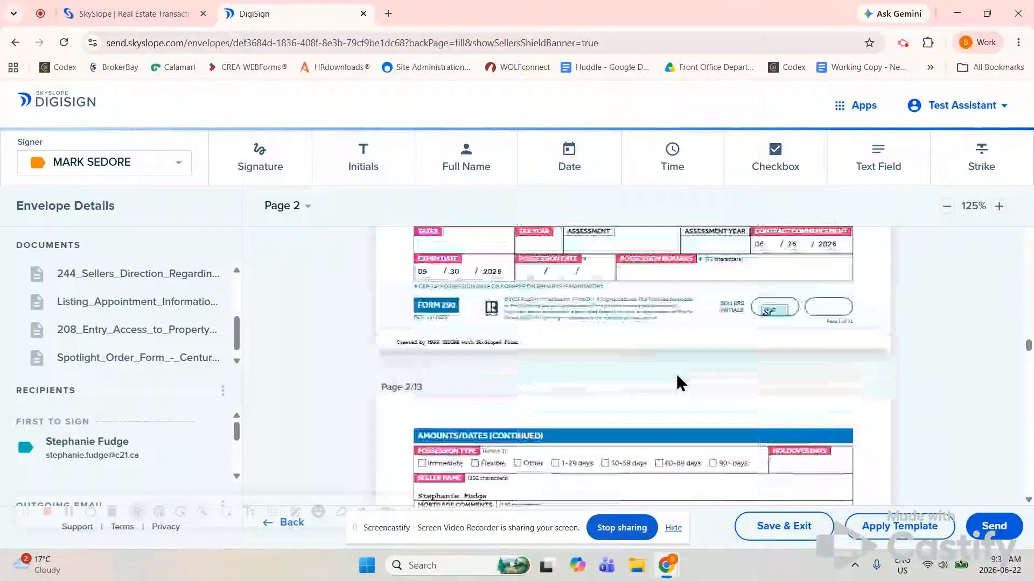
{"action": "scroll", "coordinate": [662, 386], "scroll_direction": "down", "scroll_amount": 4}
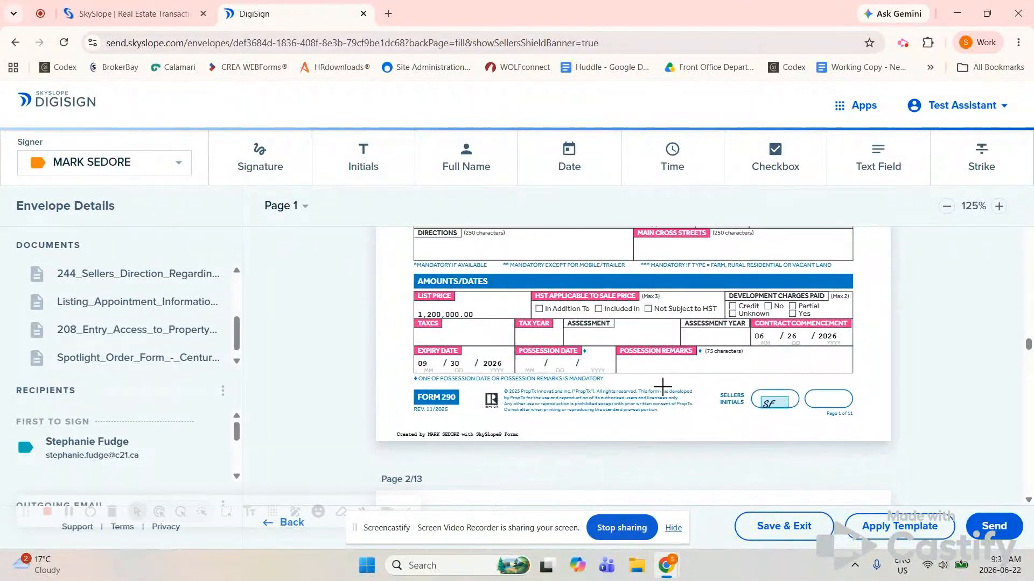
{"action": "scroll", "coordinate": [663, 389], "scroll_direction": "down", "scroll_amount": 6}
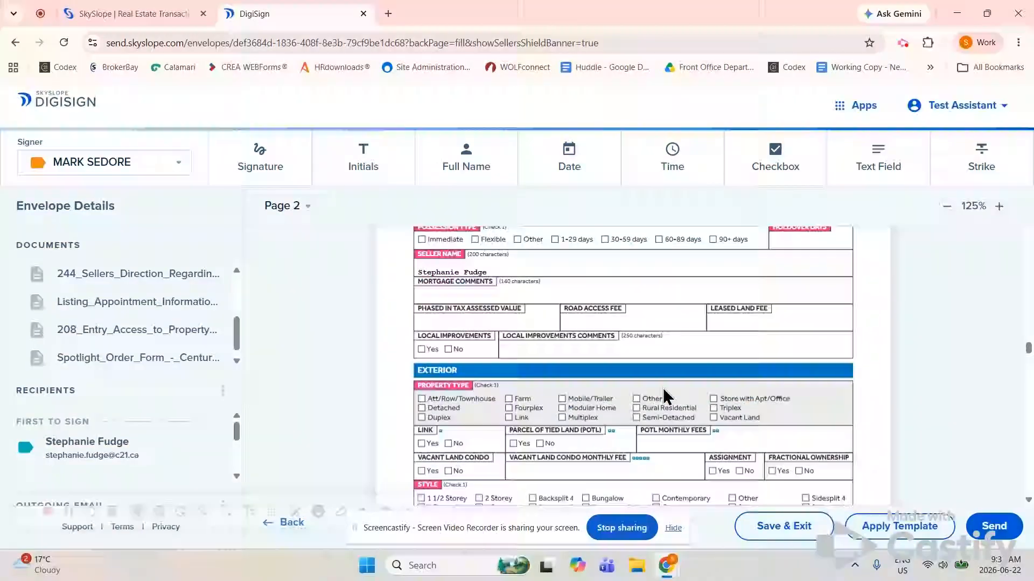
{"action": "scroll", "coordinate": [663, 396], "scroll_direction": "down", "scroll_amount": 8}
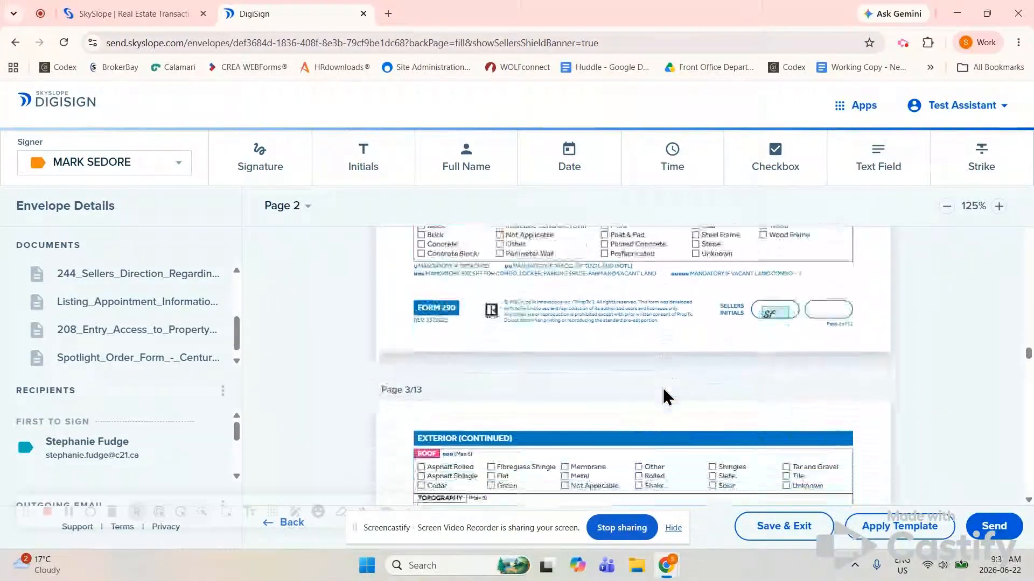
{"action": "scroll", "coordinate": [663, 396], "scroll_direction": "down", "scroll_amount": 10}
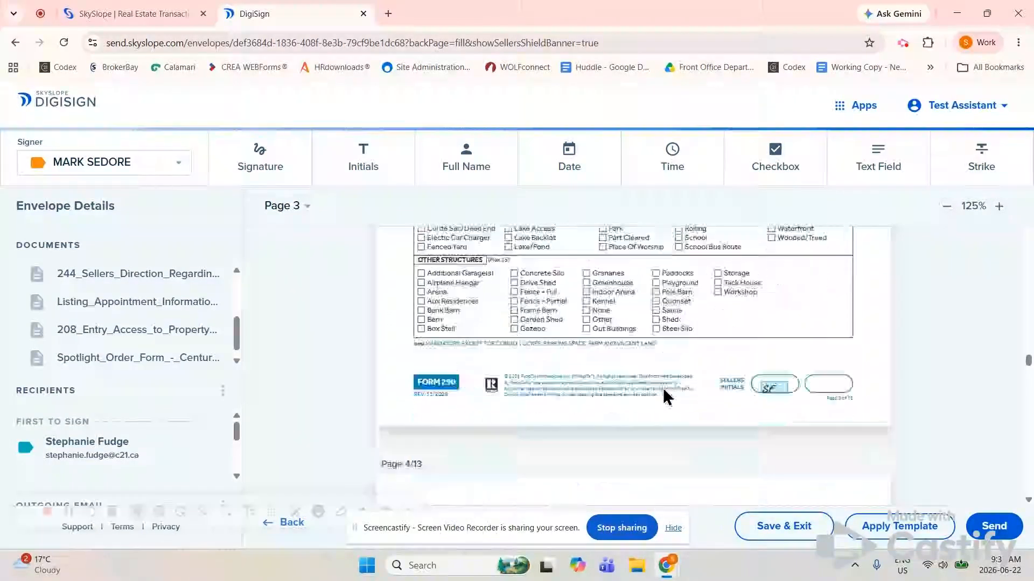
{"action": "scroll", "coordinate": [663, 389], "scroll_direction": "down", "scroll_amount": 10}
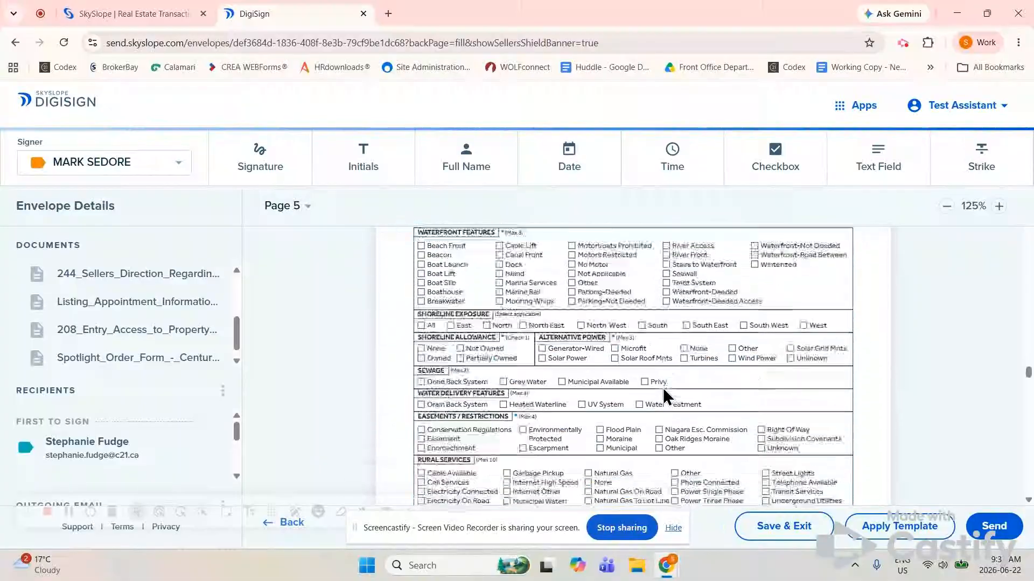
{"action": "scroll", "coordinate": [663, 396], "scroll_direction": "down", "scroll_amount": 5}
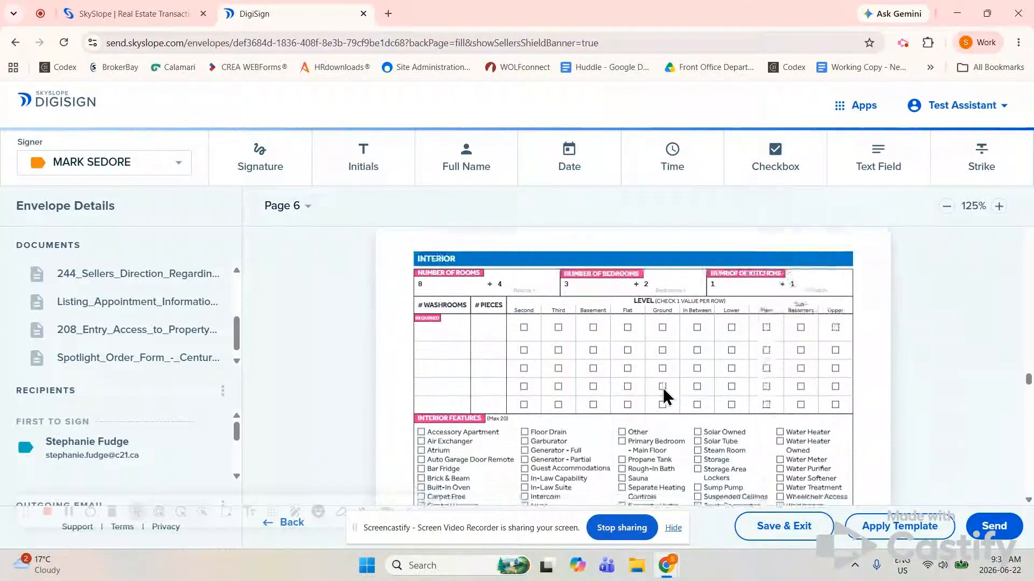
{"action": "scroll", "coordinate": [663, 391], "scroll_direction": "down", "scroll_amount": 4}
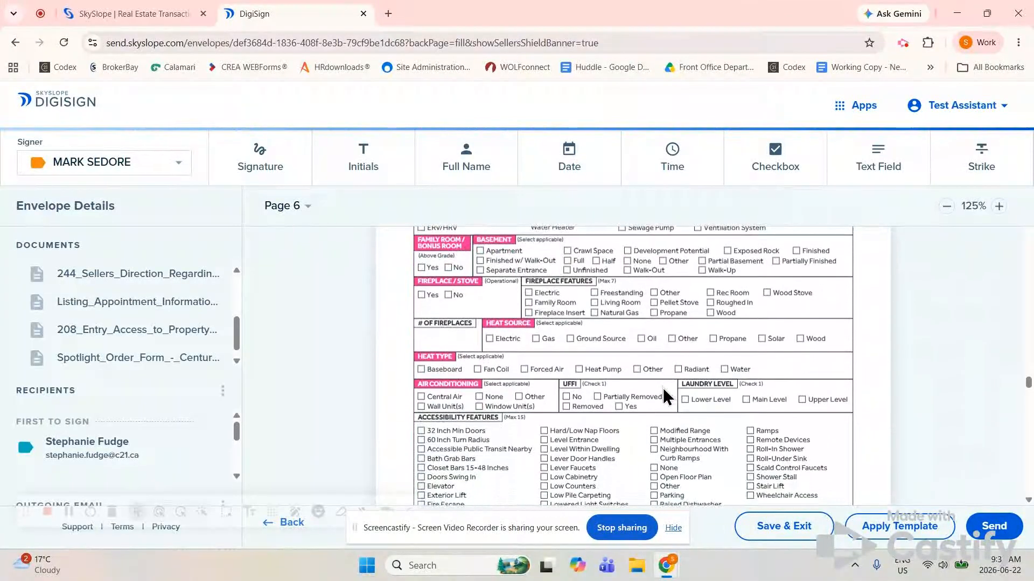
{"action": "scroll", "coordinate": [663, 389], "scroll_direction": "down", "scroll_amount": 8}
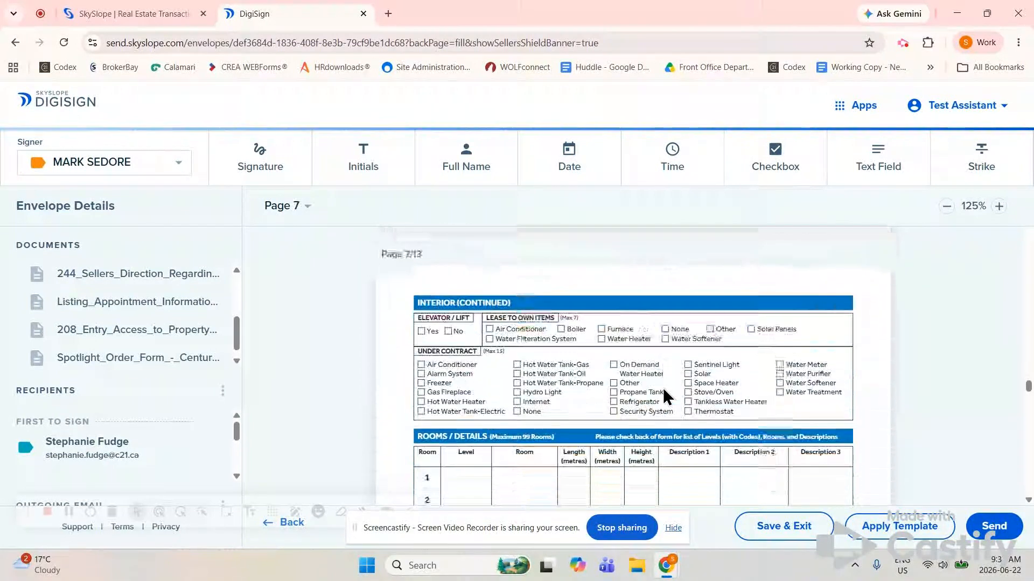
{"action": "scroll", "coordinate": [664, 397], "scroll_direction": "down", "scroll_amount": 6}
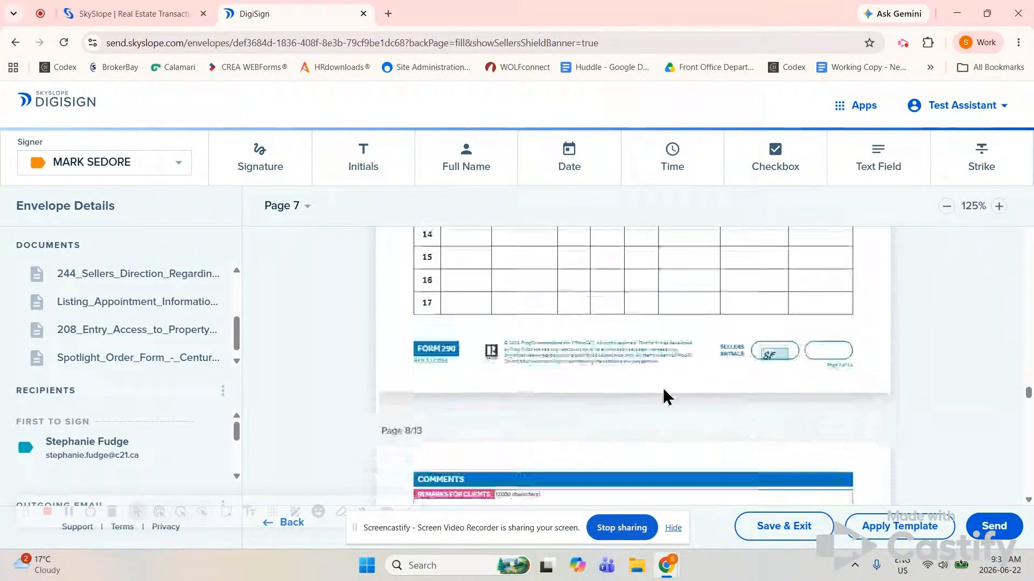
{"action": "scroll", "coordinate": [666, 397], "scroll_direction": "down", "scroll_amount": 10}
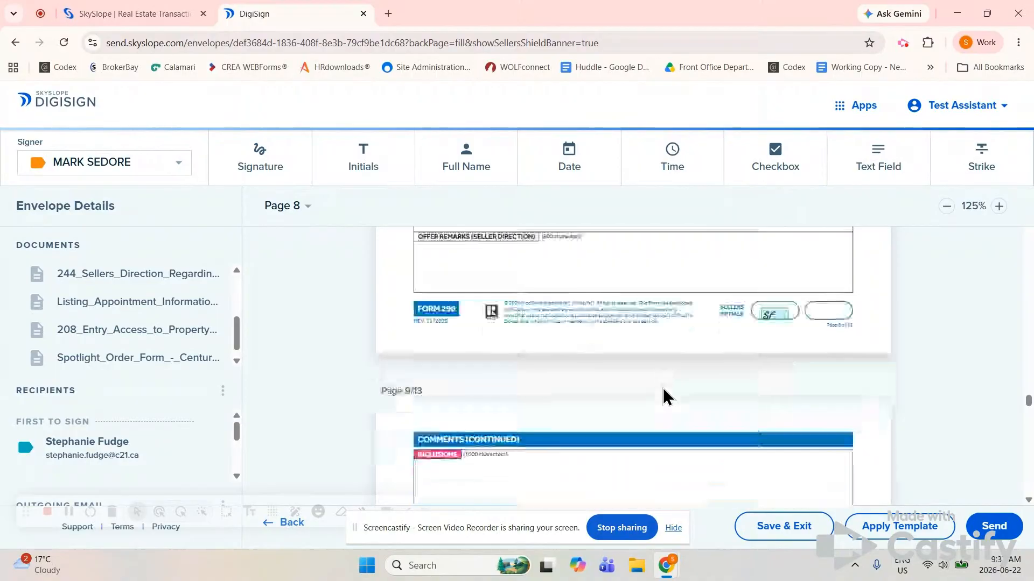
{"action": "scroll", "coordinate": [663, 397], "scroll_direction": "down", "scroll_amount": 10}
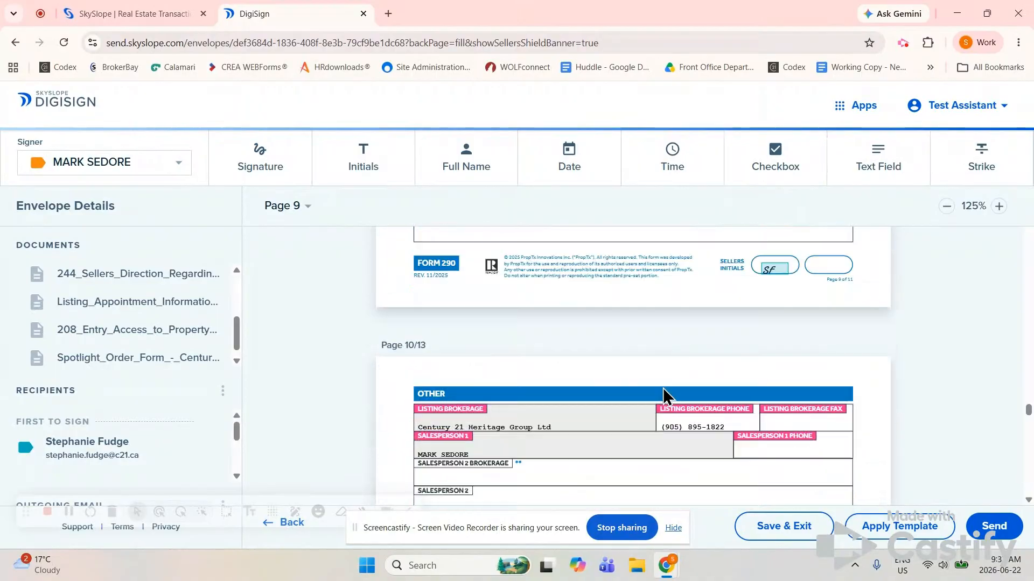
{"action": "scroll", "coordinate": [663, 397], "scroll_direction": "down", "scroll_amount": 6}
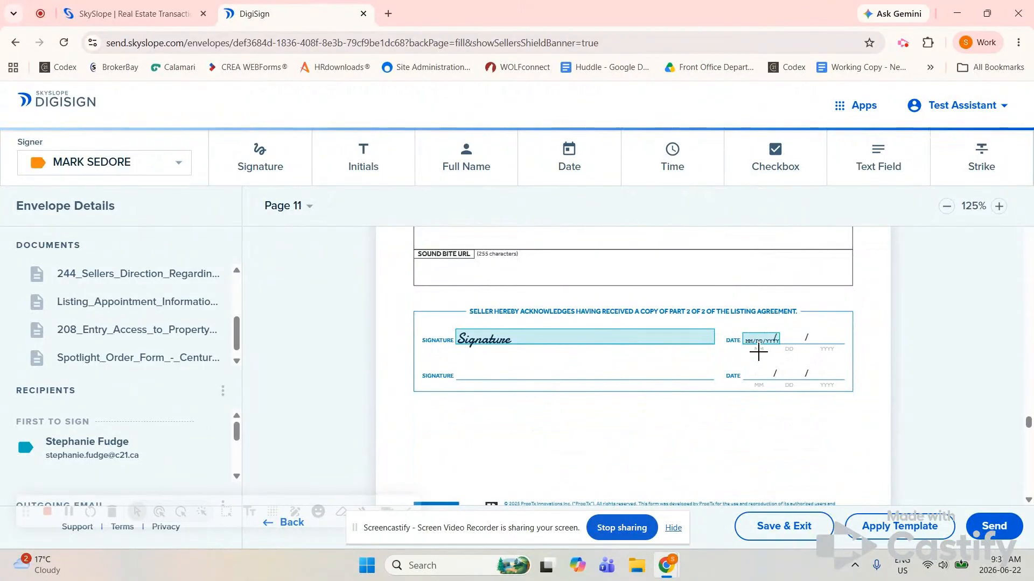
{"action": "scroll", "coordinate": [708, 412], "scroll_direction": "down", "scroll_amount": 8}
{"action": "scroll", "coordinate": [708, 412], "scroll_direction": "up", "scroll_amount": 3}
{"action": "scroll", "coordinate": [708, 412], "scroll_direction": "down", "scroll_amount": 4}
{"action": "scroll", "coordinate": [726, 399], "scroll_direction": "down", "scroll_amount": 10}
{"action": "scroll", "coordinate": [726, 408], "scroll_direction": "down", "scroll_amount": 5}
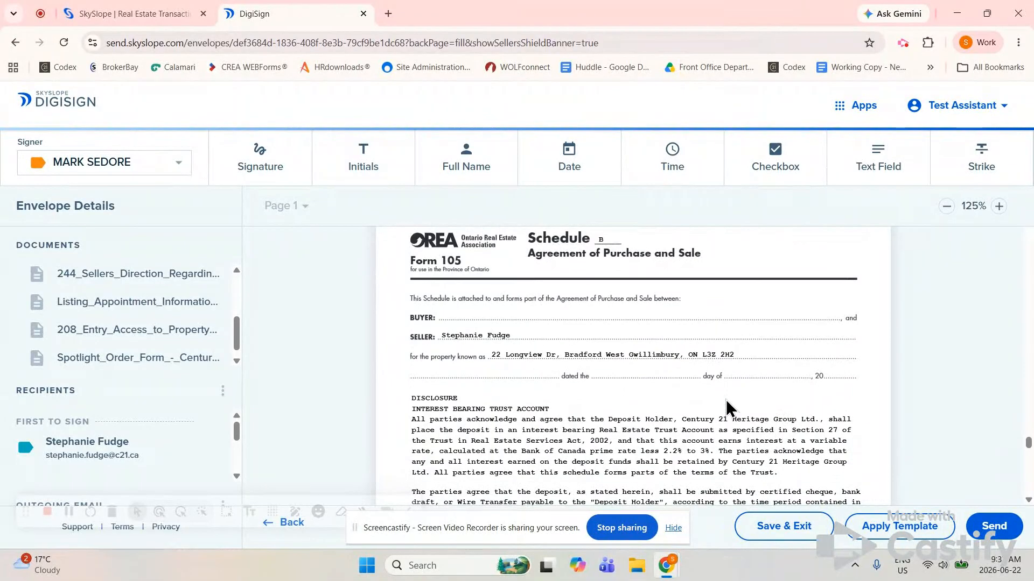
Delete the seller's SF initials at the bottom of Schedule B, then scroll to Form 244
{"action": "scroll", "coordinate": [725, 402], "scroll_direction": "down", "scroll_amount": 5}
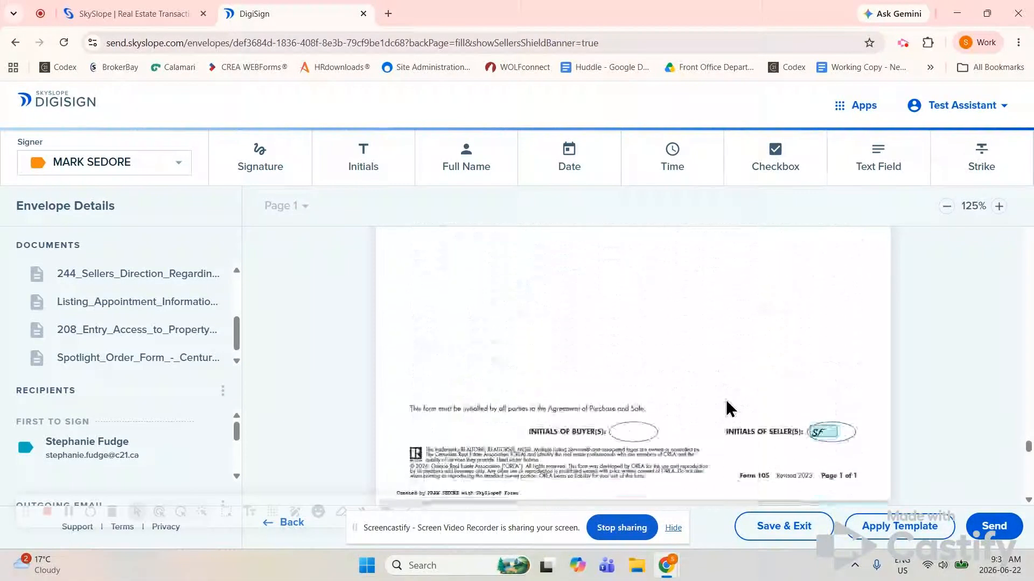
{"action": "left_click", "coordinate": [828, 432]}
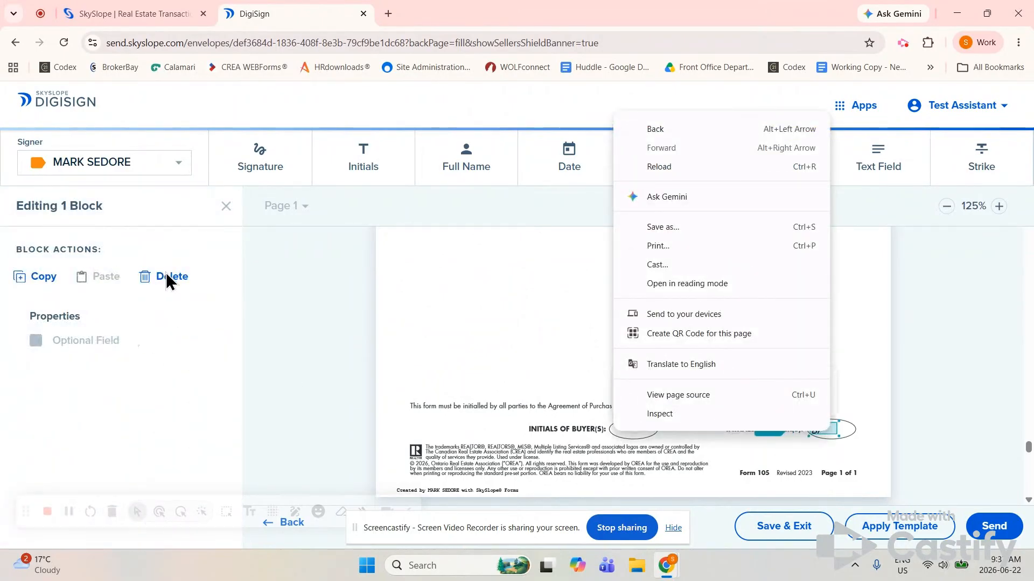
{"action": "left_click", "coordinate": [167, 271]}
{"action": "left_click", "coordinate": [166, 273]}
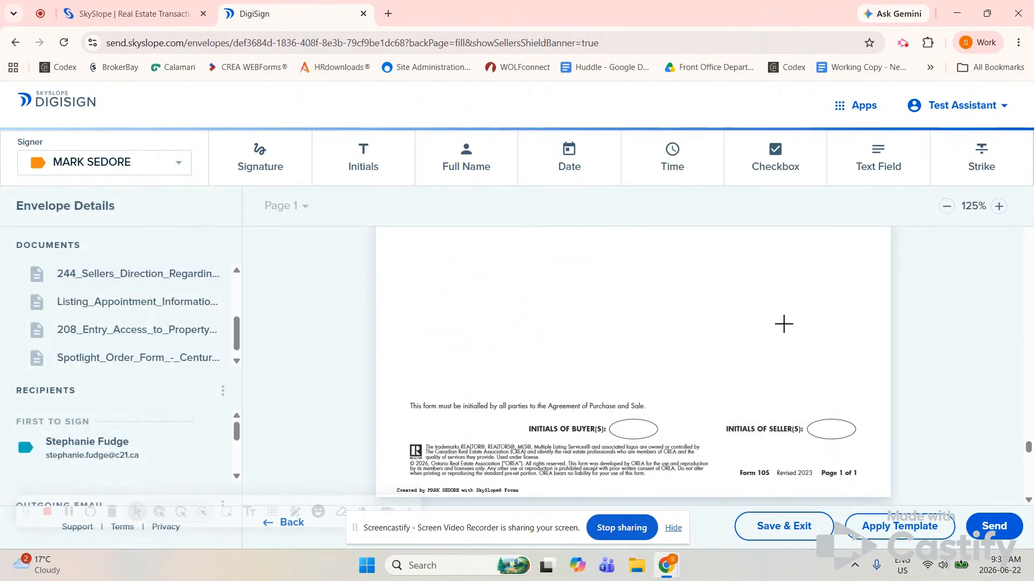
{"action": "scroll", "coordinate": [784, 323], "scroll_direction": "up", "scroll_amount": 10}
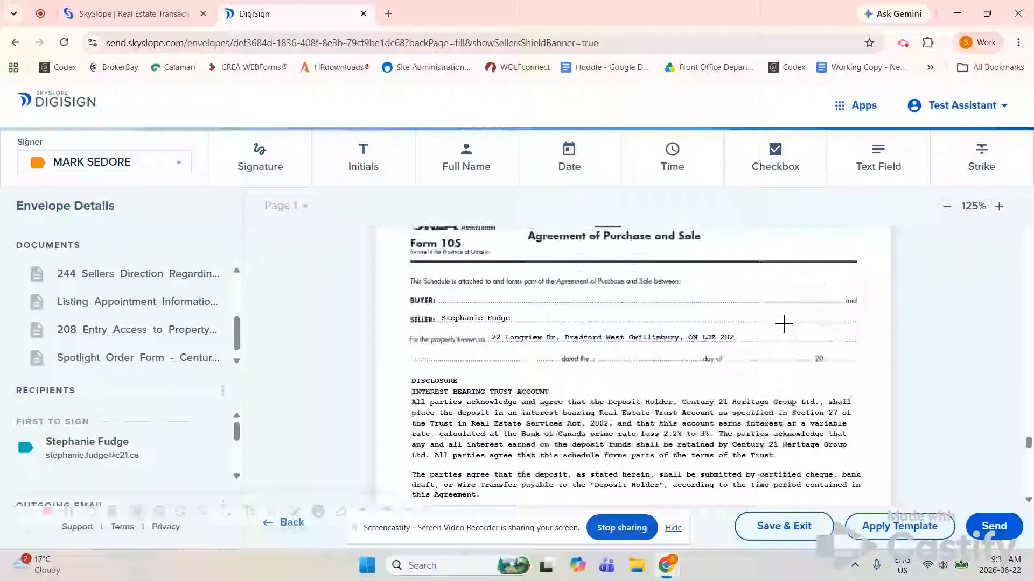
{"action": "scroll", "coordinate": [784, 323], "scroll_direction": "up", "scroll_amount": 1}
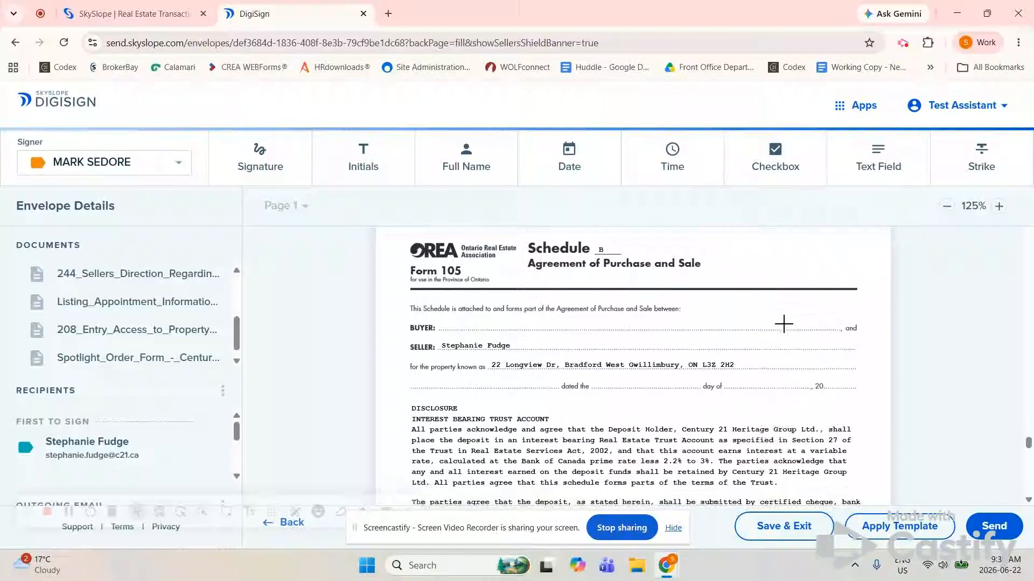
{"action": "scroll", "coordinate": [784, 324], "scroll_direction": "down", "scroll_amount": 3}
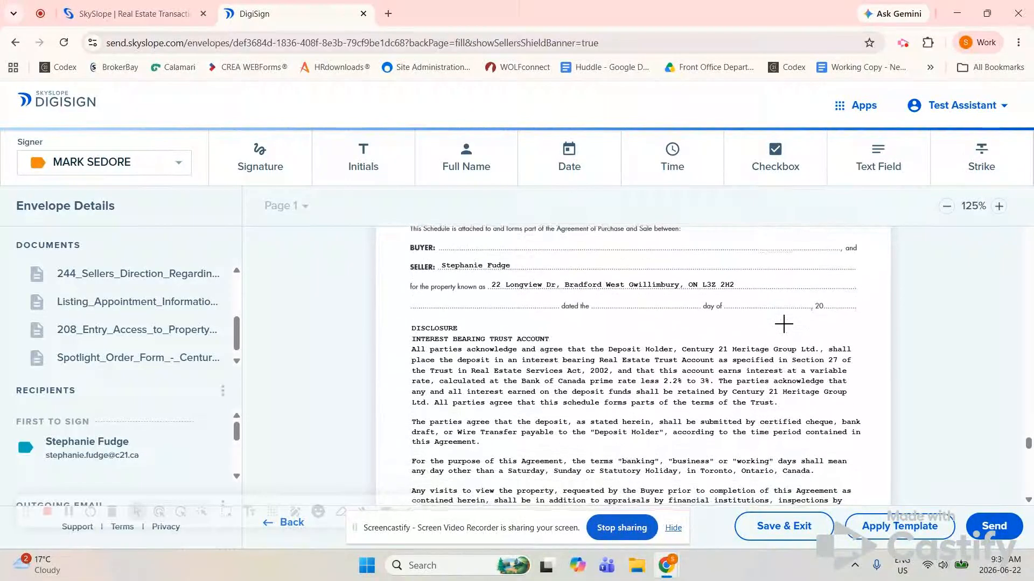
{"action": "scroll", "coordinate": [783, 324], "scroll_direction": "up", "scroll_amount": 3}
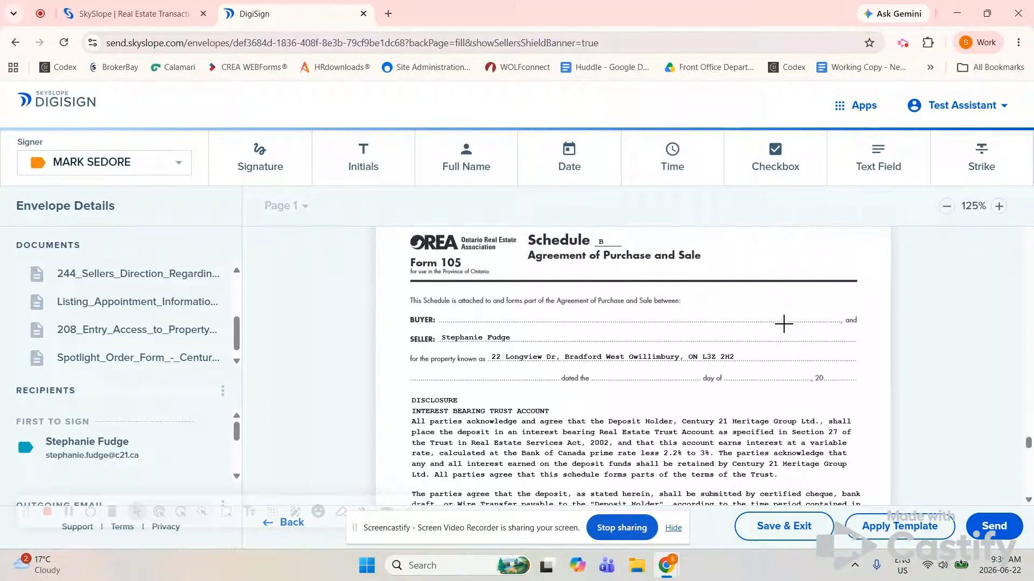
{"action": "scroll", "coordinate": [784, 323], "scroll_direction": "down", "scroll_amount": 10}
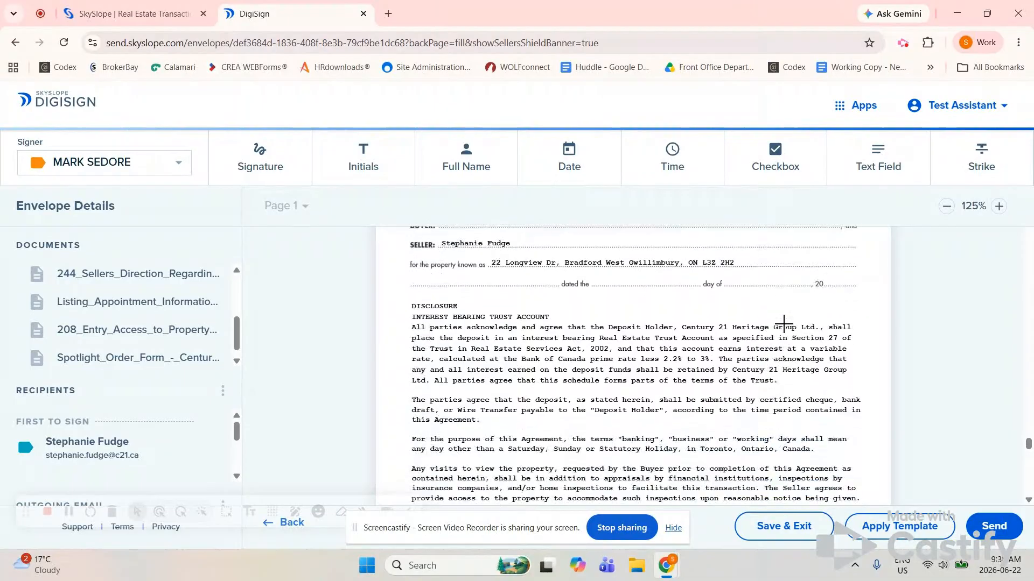
{"action": "scroll", "coordinate": [784, 324], "scroll_direction": "down", "scroll_amount": 6}
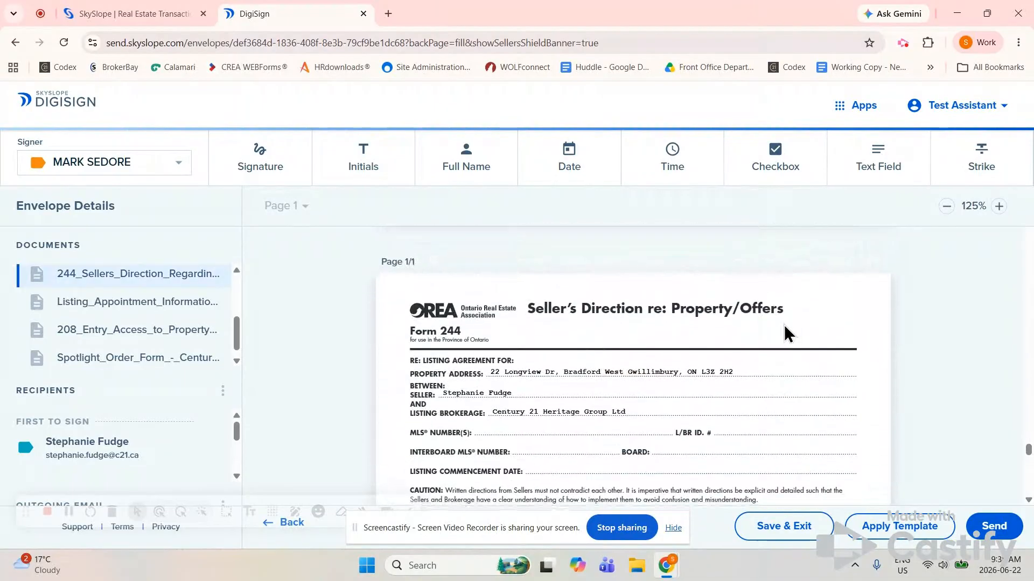
Delete the first SF initials block on Form 244, then scroll to Form 208 Entry/Access
{"action": "scroll", "coordinate": [784, 325], "scroll_direction": "down", "scroll_amount": 3}
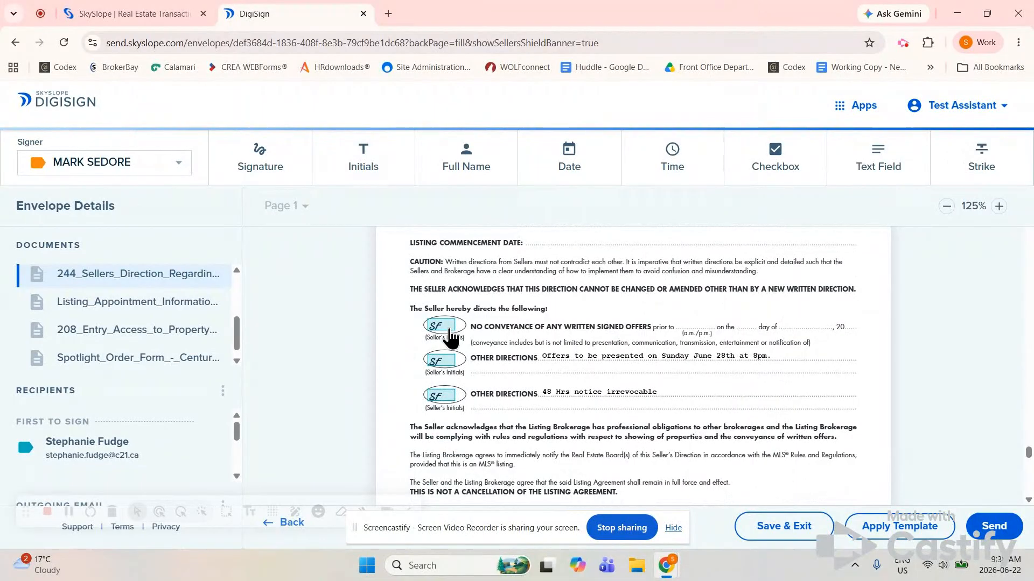
{"action": "right_click", "coordinate": [450, 329]}
{"action": "left_click", "coordinate": [161, 279]}
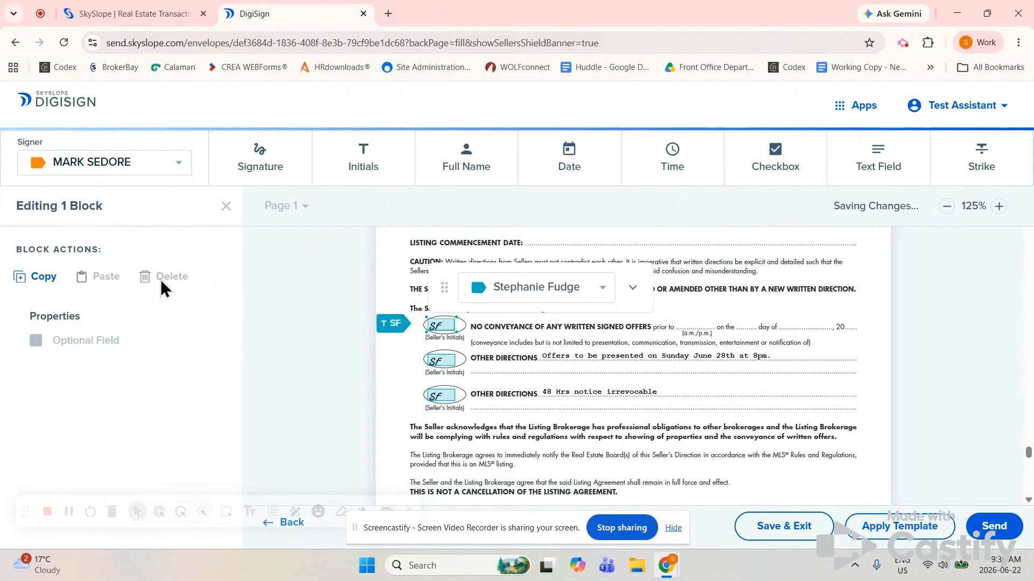
{"action": "left_click", "coordinate": [160, 278]}
{"action": "scroll", "coordinate": [820, 386], "scroll_direction": "down", "scroll_amount": 2}
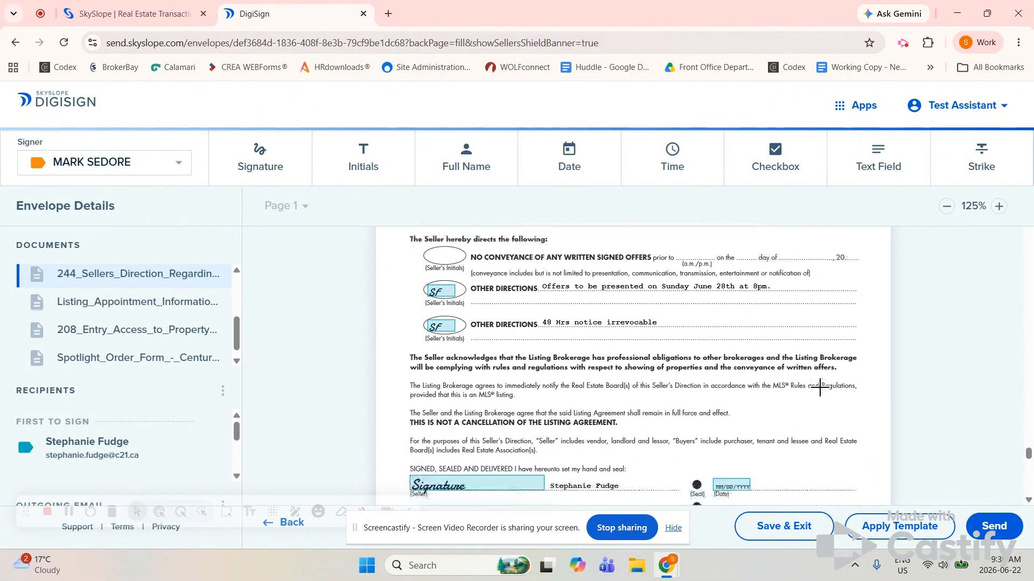
{"action": "scroll", "coordinate": [650, 411], "scroll_direction": "down", "scroll_amount": 3}
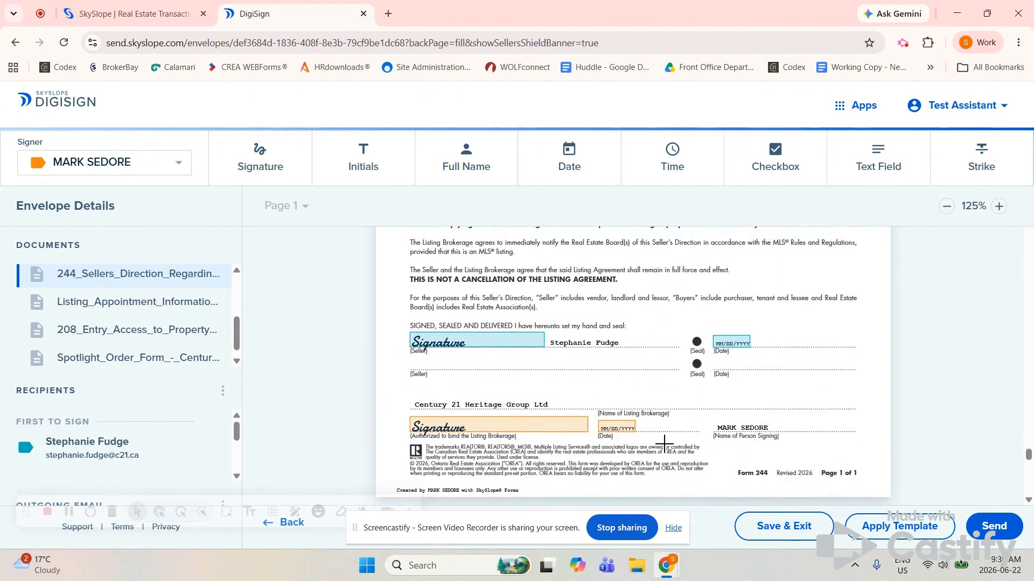
{"action": "scroll", "coordinate": [665, 443], "scroll_direction": "down", "scroll_amount": 7}
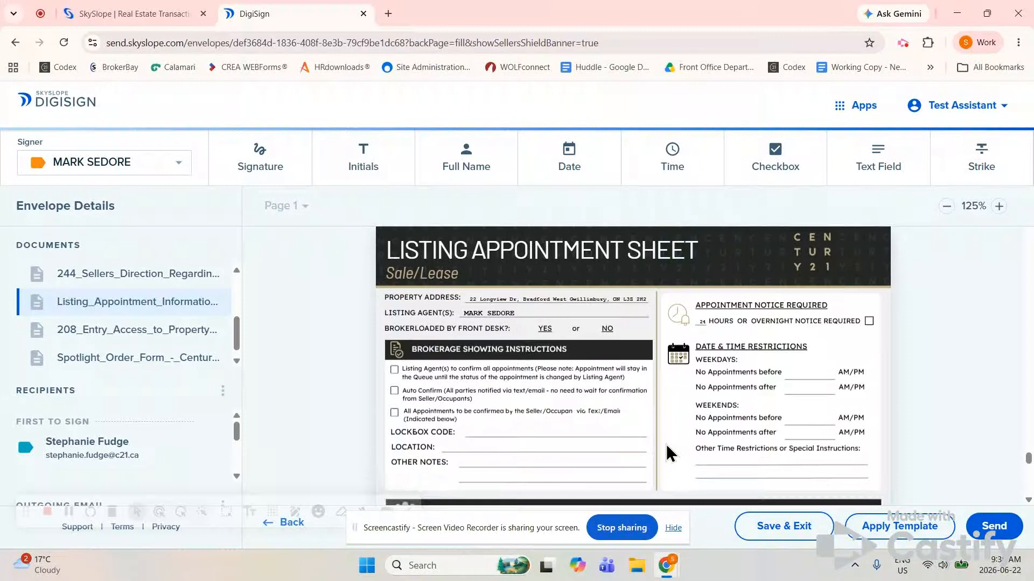
{"action": "scroll", "coordinate": [667, 444], "scroll_direction": "down", "scroll_amount": 5}
{"action": "scroll", "coordinate": [667, 444], "scroll_direction": "down", "scroll_amount": 8}
{"action": "scroll", "coordinate": [666, 444], "scroll_direction": "up", "scroll_amount": 4}
{"action": "scroll", "coordinate": [666, 444], "scroll_direction": "down", "scroll_amount": 5}
{"action": "scroll", "coordinate": [666, 444], "scroll_direction": "up", "scroll_amount": 4}
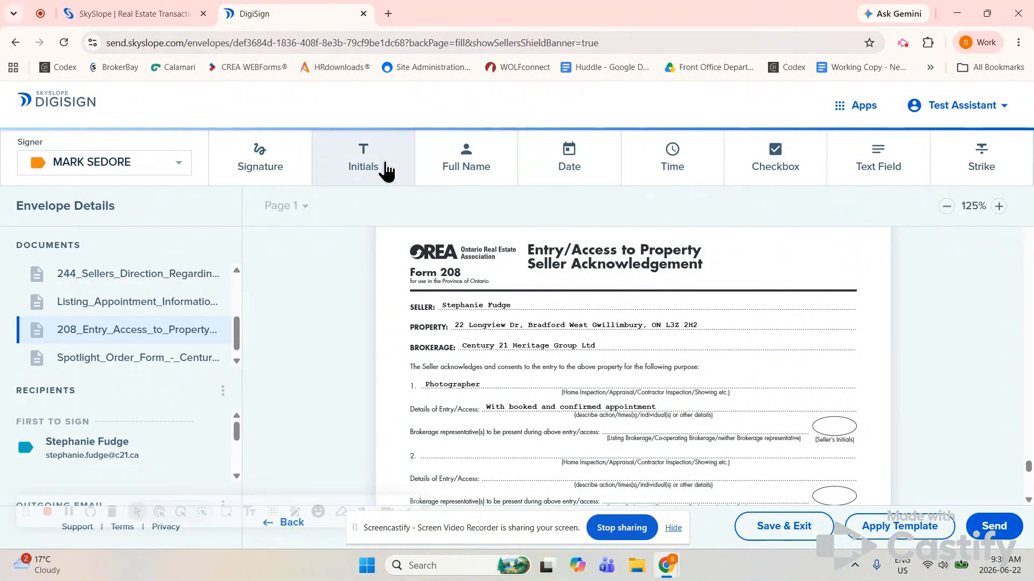
Place a seller-assigned initials field inside the first Seller's Initials oval and cancel the page reload
{"action": "left_click", "coordinate": [834, 432]}
{"action": "scroll", "coordinate": [534, 471], "scroll_direction": "down", "scroll_amount": 2}
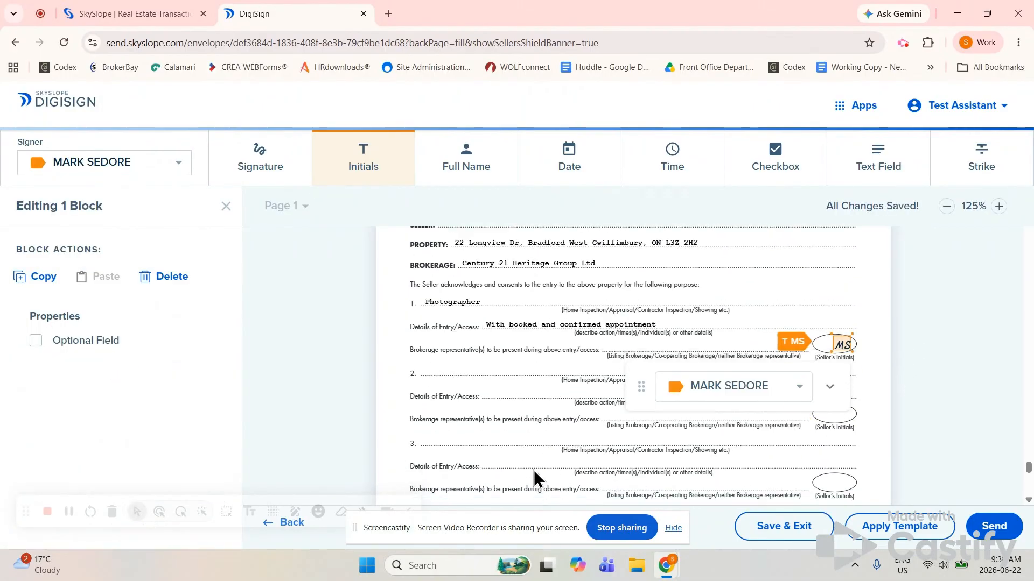
{"action": "scroll", "coordinate": [535, 473], "scroll_direction": "down", "scroll_amount": 2}
{"action": "scroll", "coordinate": [534, 470], "scroll_direction": "up", "scroll_amount": 2}
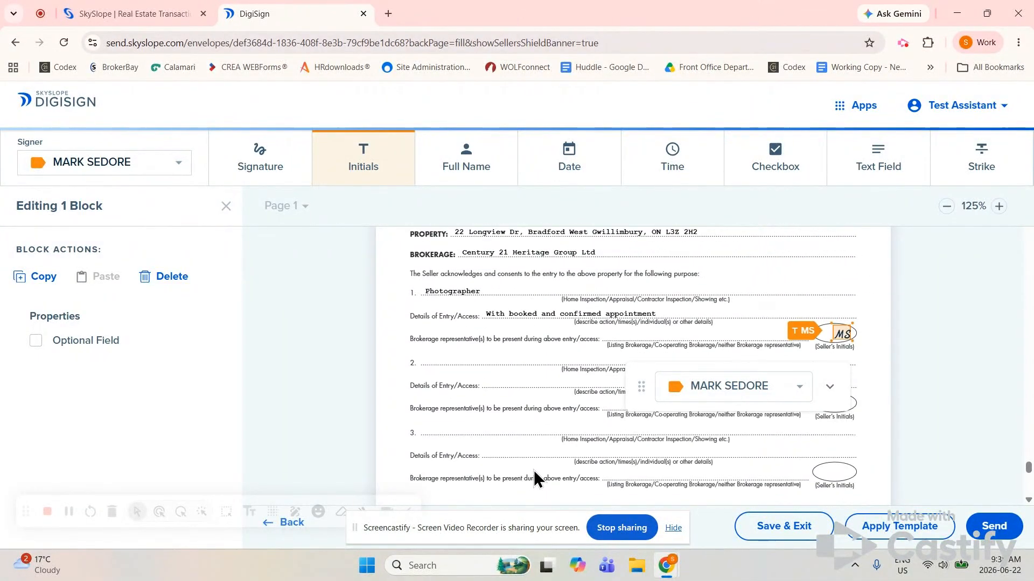
{"action": "scroll", "coordinate": [534, 470], "scroll_direction": "down", "scroll_amount": 2}
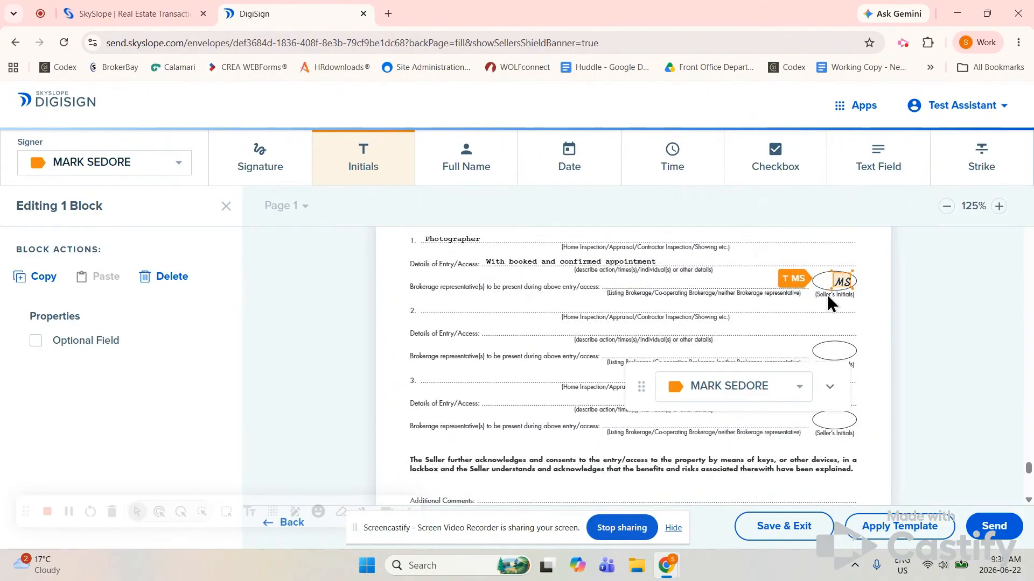
{"action": "left_click", "coordinate": [792, 398]}
{"action": "left_click", "coordinate": [735, 425]}
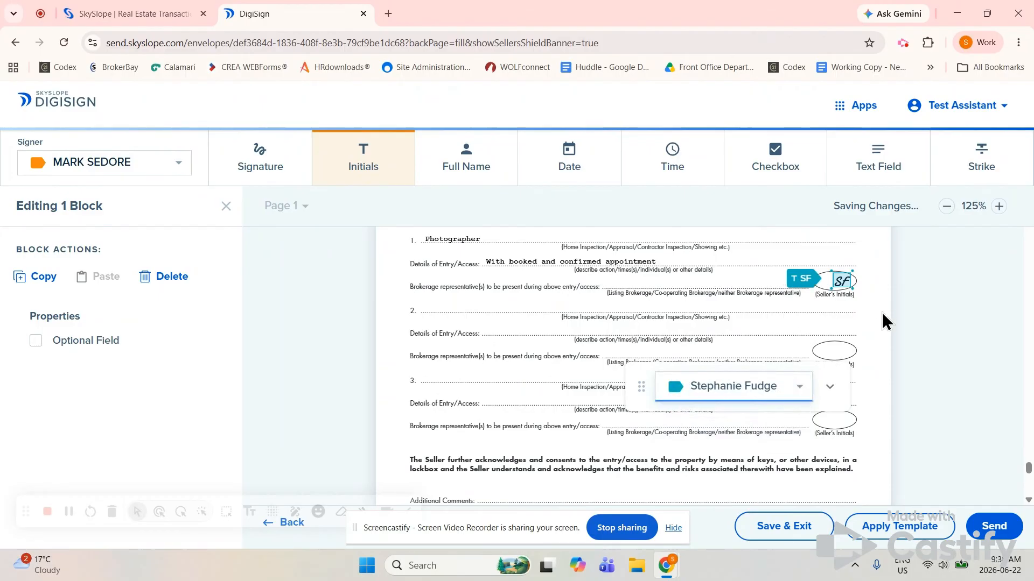
{"action": "left_click_drag", "start_coordinate": [844, 289], "coordinate": [833, 285]}
{"action": "key", "text": "F5"}
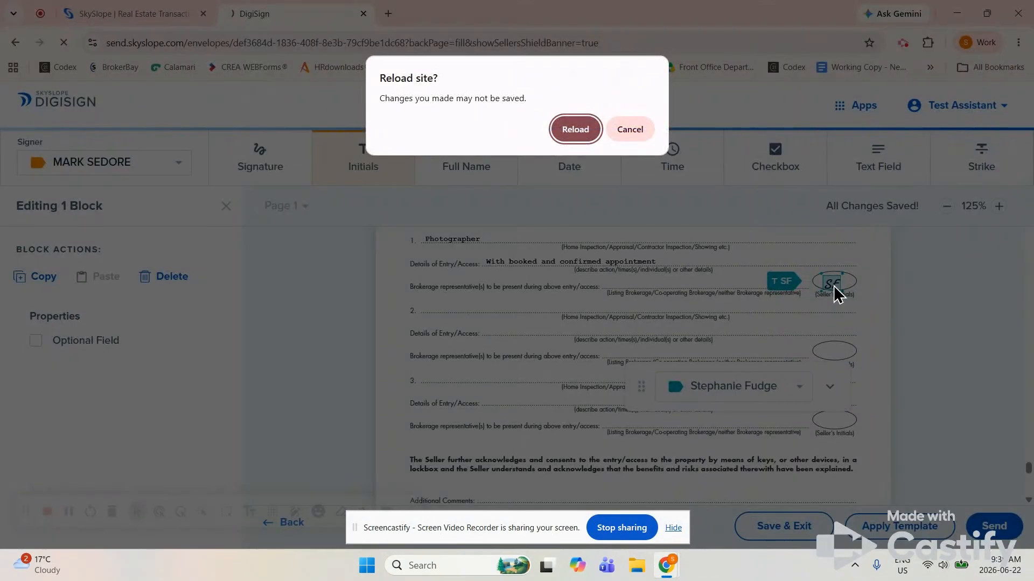
{"action": "left_click", "coordinate": [633, 129]}
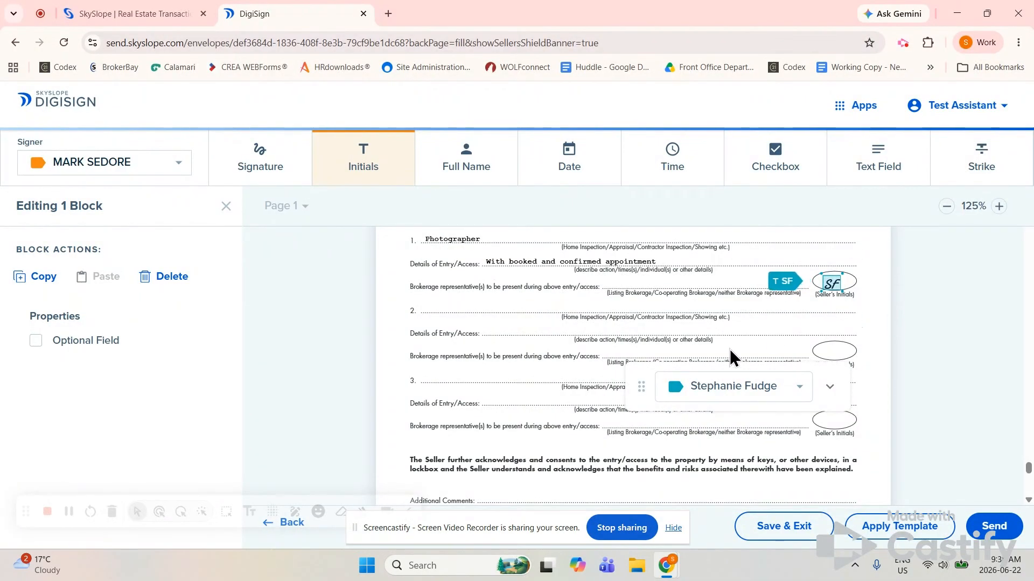
{"action": "scroll", "coordinate": [548, 360], "scroll_direction": "down", "scroll_amount": 1}
{"action": "scroll", "coordinate": [548, 359], "scroll_direction": "down", "scroll_amount": 3}
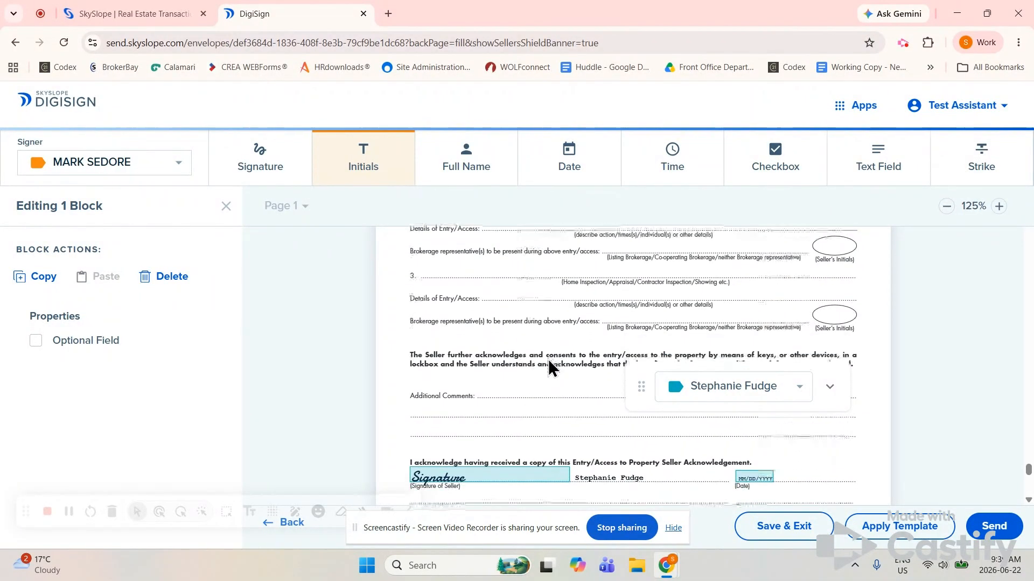
{"action": "scroll", "coordinate": [548, 359], "scroll_direction": "down", "scroll_amount": 1}
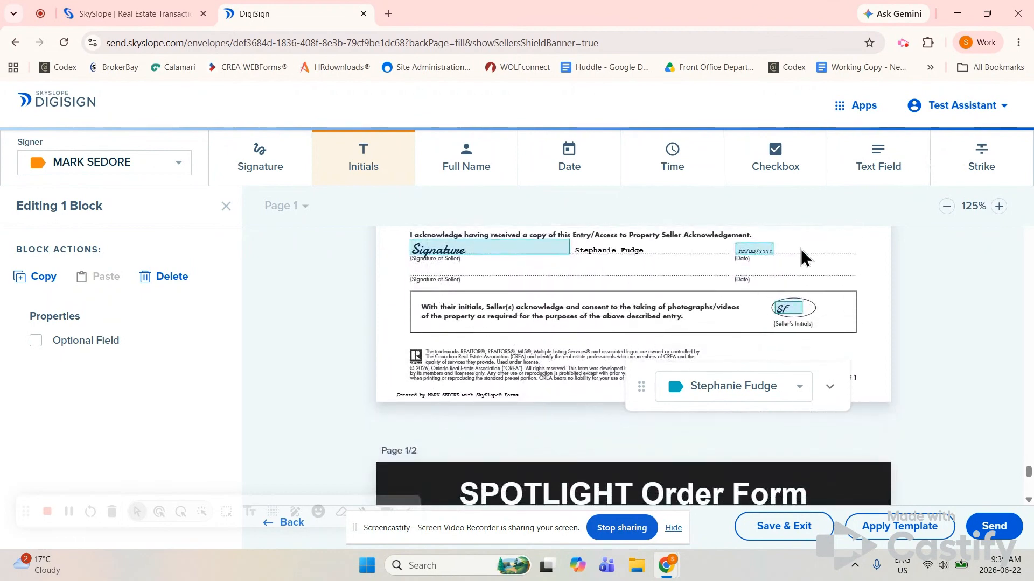
{"action": "scroll", "coordinate": [538, 360], "scroll_direction": "down", "scroll_amount": 4}
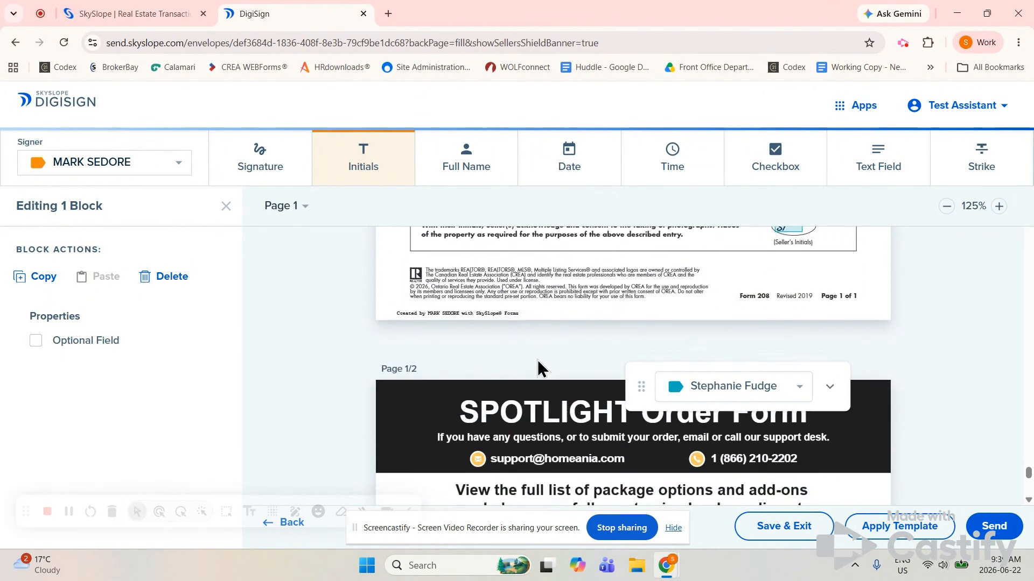
{"action": "scroll", "coordinate": [537, 359], "scroll_direction": "down", "scroll_amount": 3}
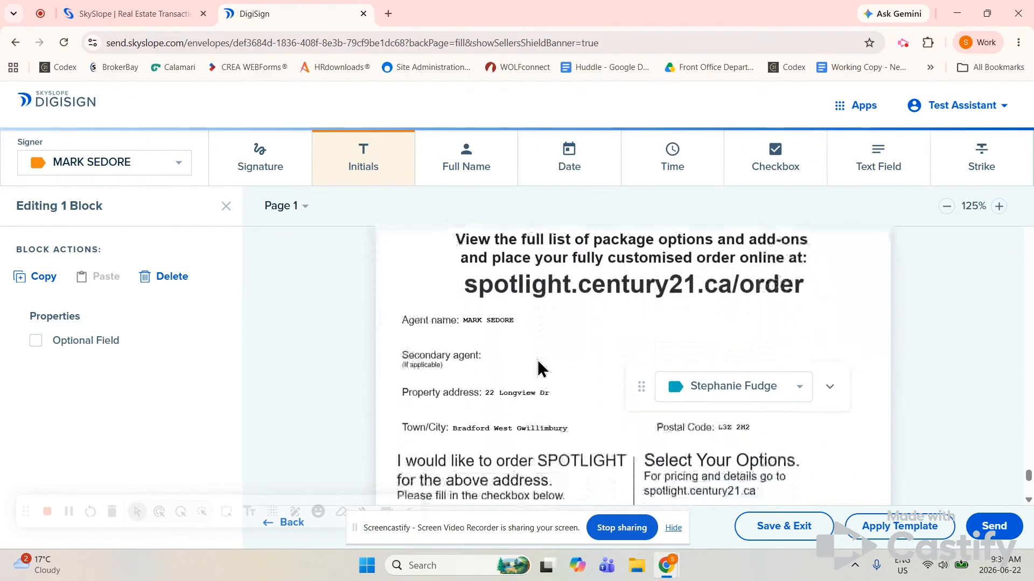
{"action": "scroll", "coordinate": [539, 369], "scroll_direction": "up", "scroll_amount": 7}
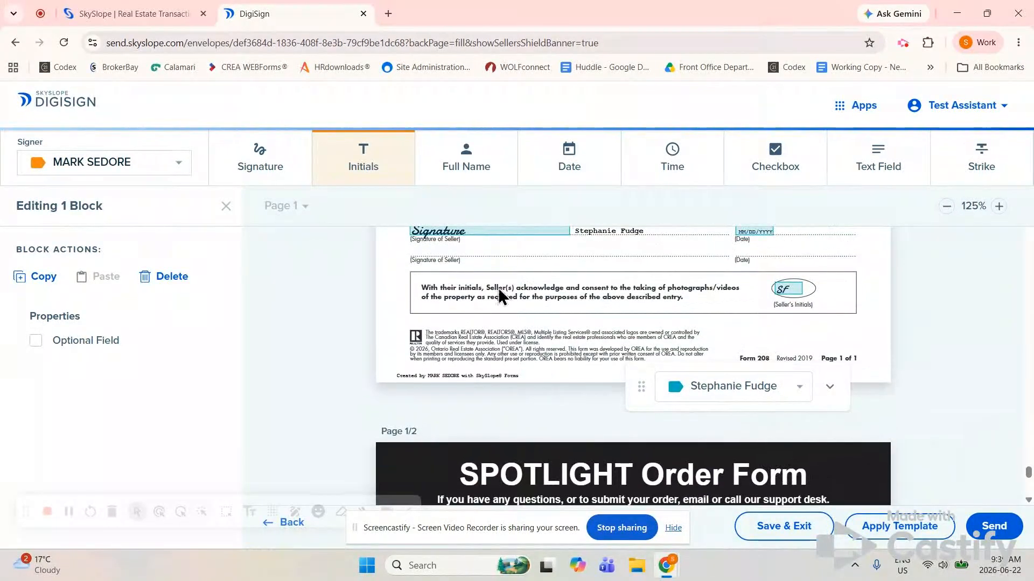
{"action": "scroll", "coordinate": [552, 285], "scroll_direction": "up", "scroll_amount": 8}
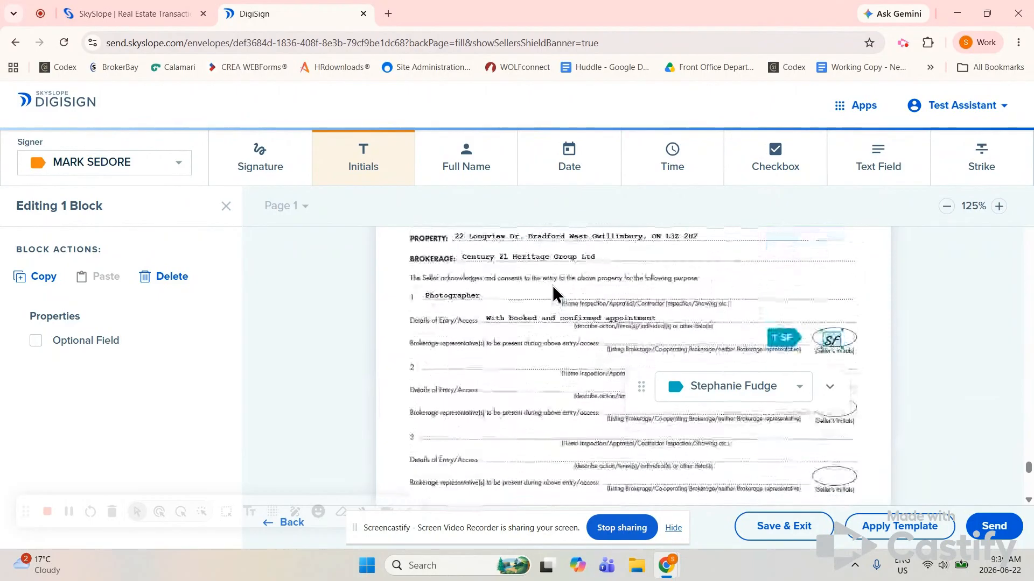
{"action": "scroll", "coordinate": [553, 285], "scroll_direction": "down", "scroll_amount": 7}
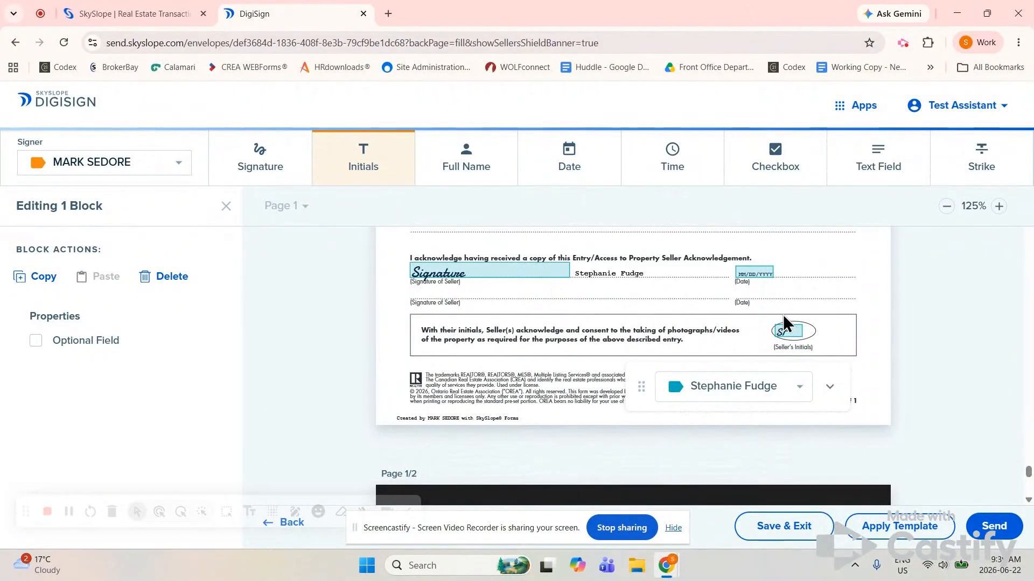
{"action": "scroll", "coordinate": [568, 373], "scroll_direction": "down", "scroll_amount": 6}
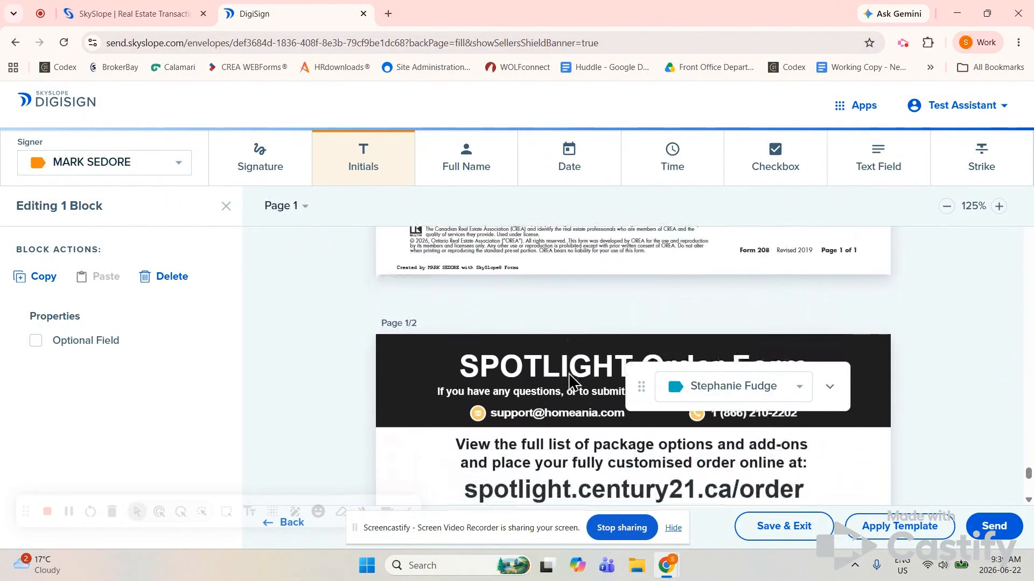
{"action": "scroll", "coordinate": [568, 373], "scroll_direction": "down", "scroll_amount": 10}
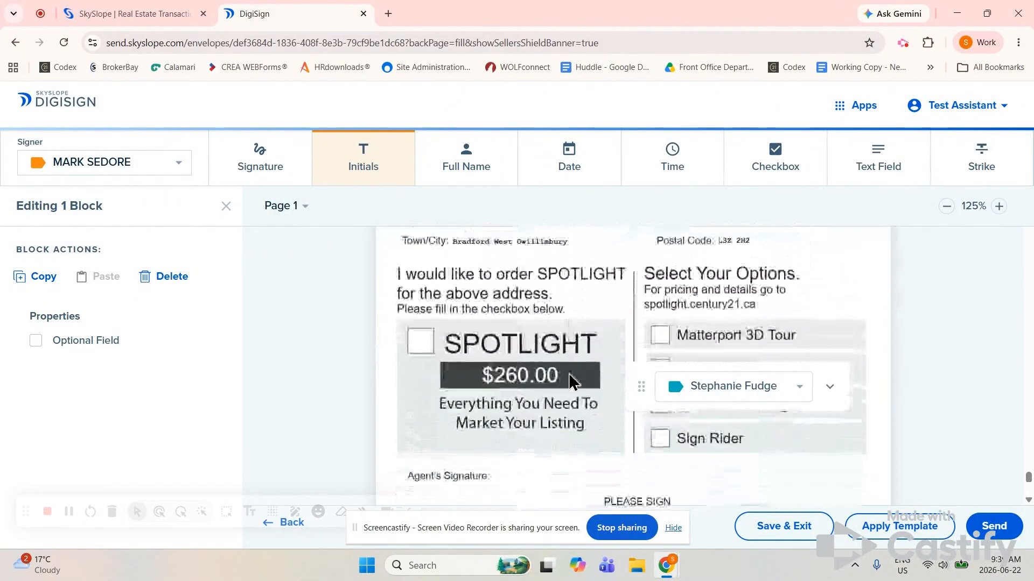
{"action": "scroll", "coordinate": [569, 373], "scroll_direction": "down", "scroll_amount": 8}
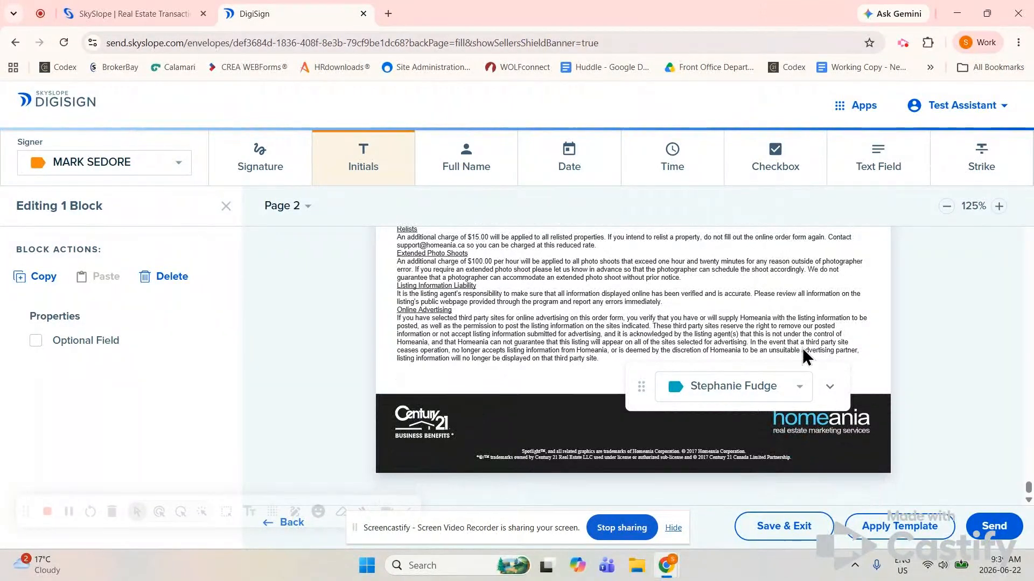
{"action": "left_click", "coordinate": [781, 532]}
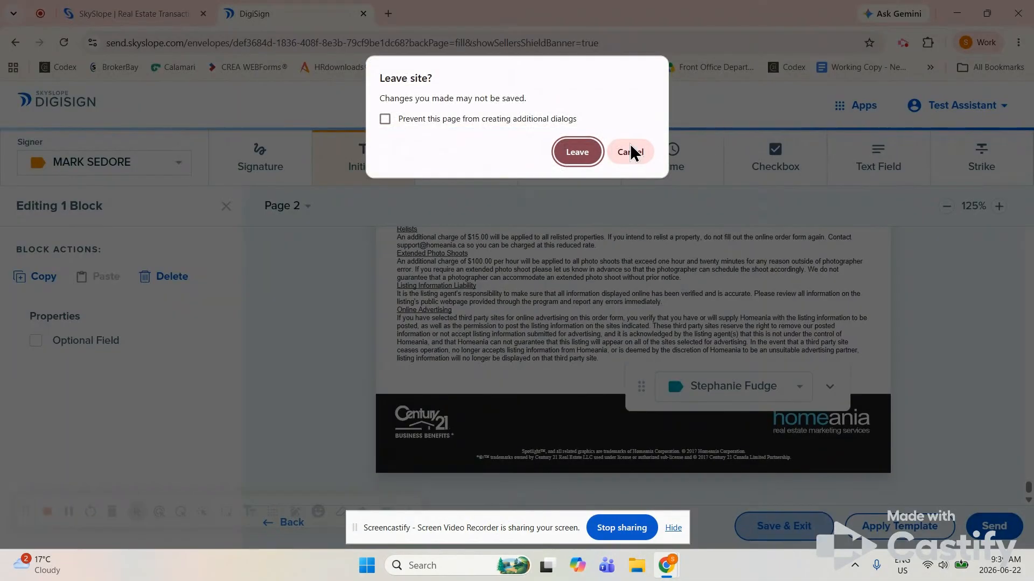
{"action": "left_click", "coordinate": [577, 152]}
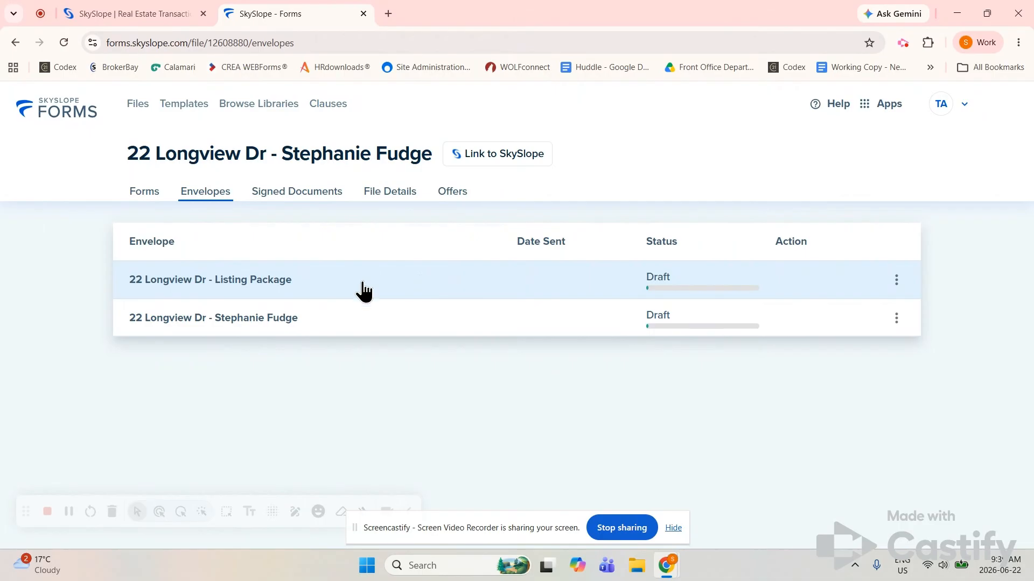
{"action": "left_click", "coordinate": [262, 280]}
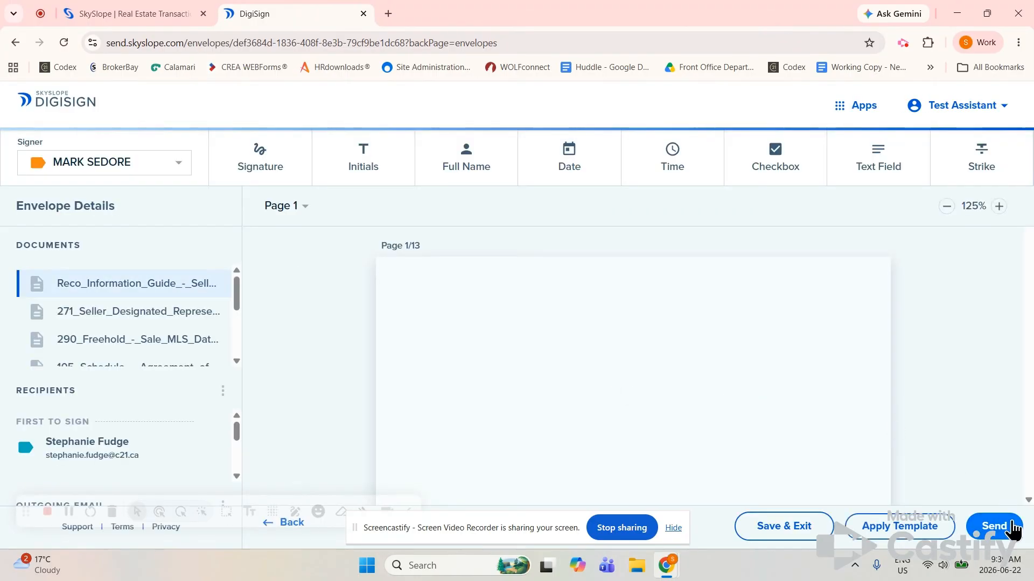
{"action": "left_click", "coordinate": [1007, 538]}
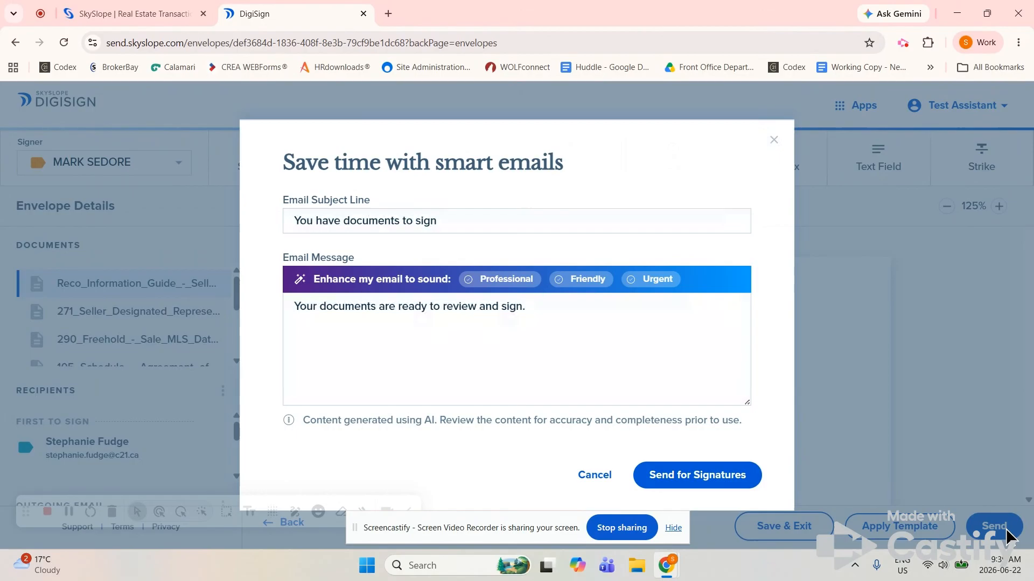
{"action": "left_click_drag", "start_coordinate": [443, 221], "coordinate": [279, 232]}
{"action": "type", "text": "Lidting"}
{"action": "key", "text": "BackSpace"}
{"action": "key", "text": "BackSpace"}
{"action": "key", "text": "BackSpace"}
{"action": "key", "text": "BackSpace"}
{"action": "key", "text": "BackSpace"}
{"action": "type", "text": "view"}
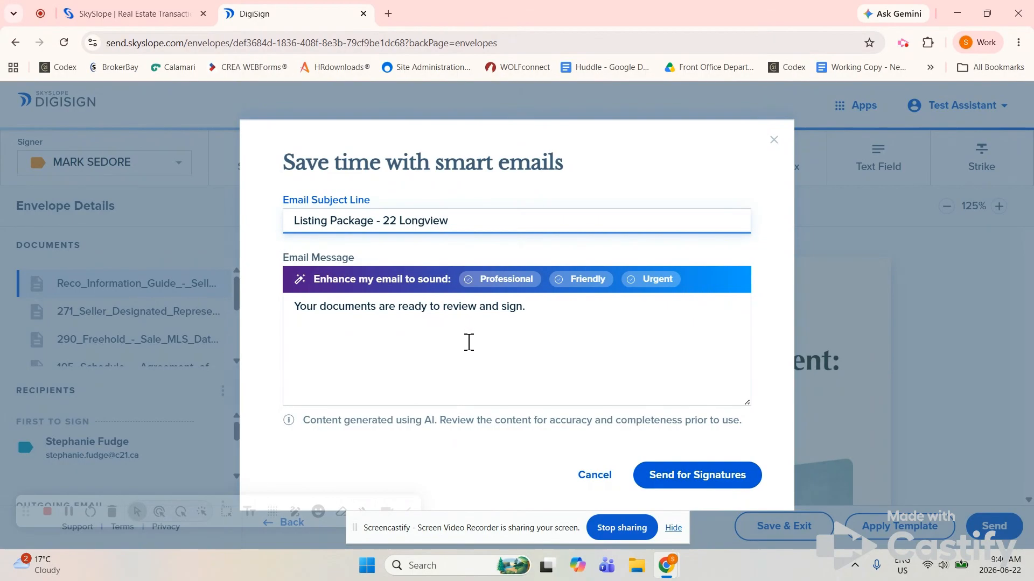
{"action": "left_click", "coordinate": [745, 477]}
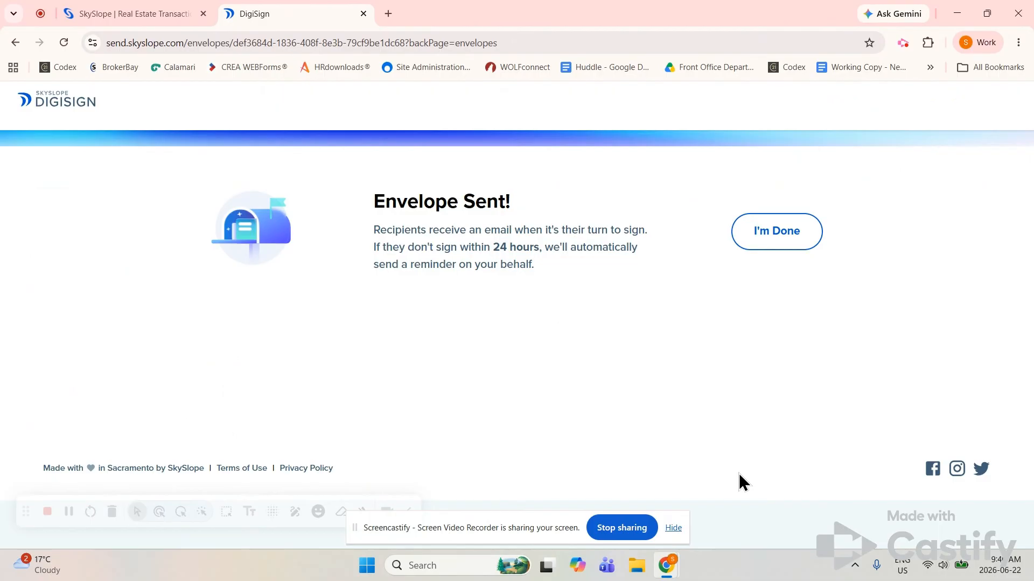
{"action": "left_click", "coordinate": [790, 249]}
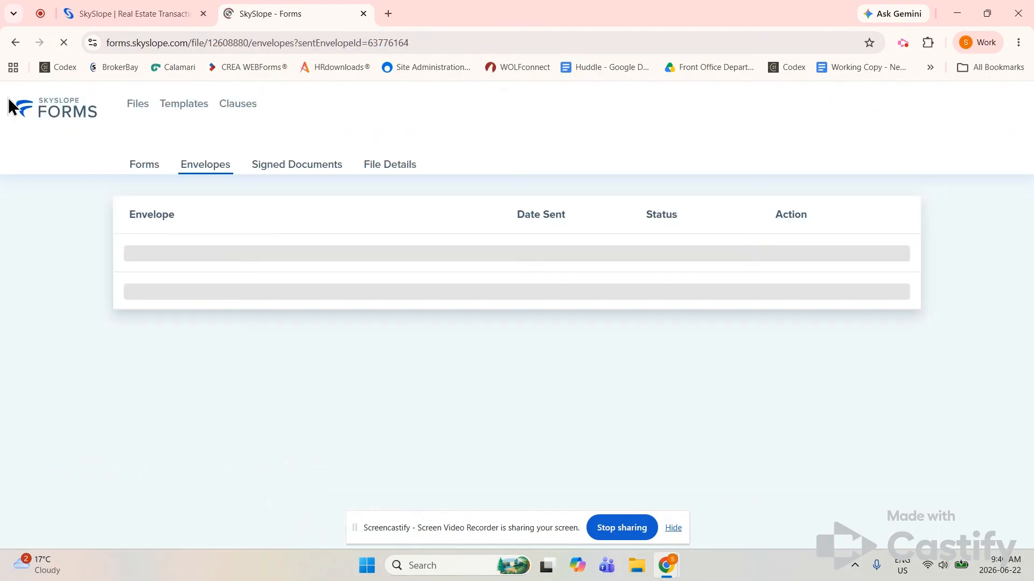
{"action": "left_click", "coordinate": [62, 113]}
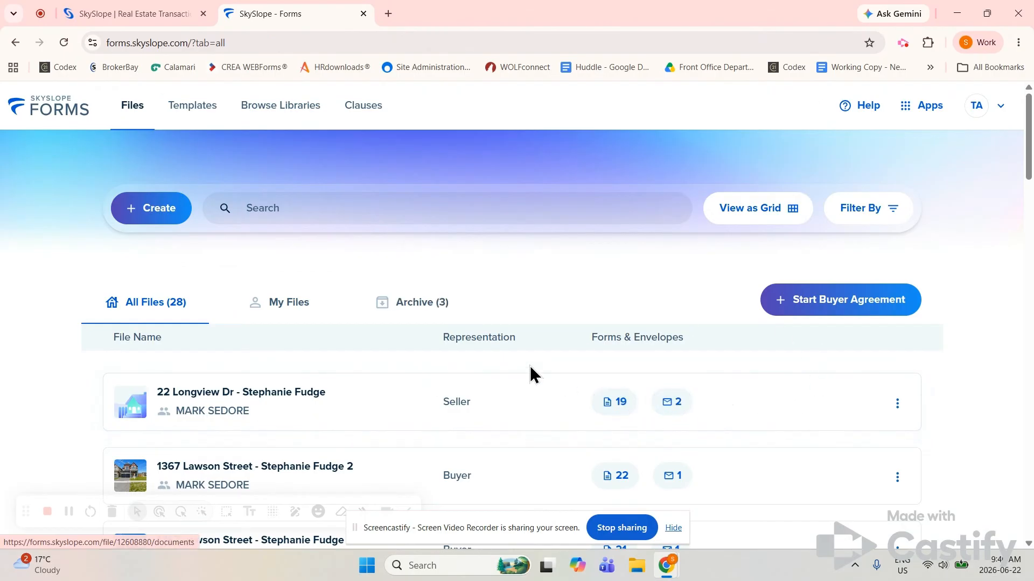
{"action": "left_click", "coordinate": [294, 417]}
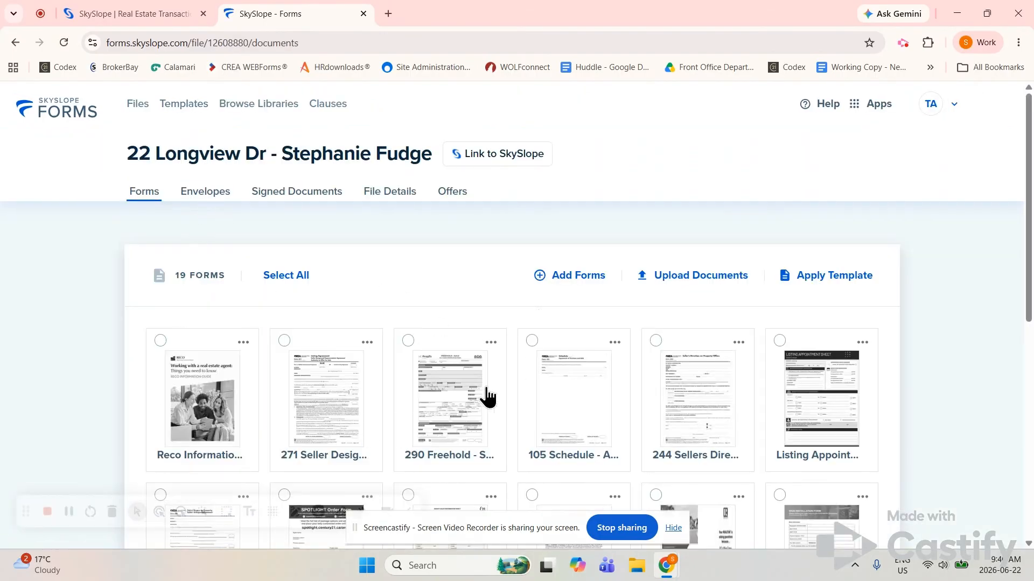
{"action": "left_click", "coordinate": [226, 203]}
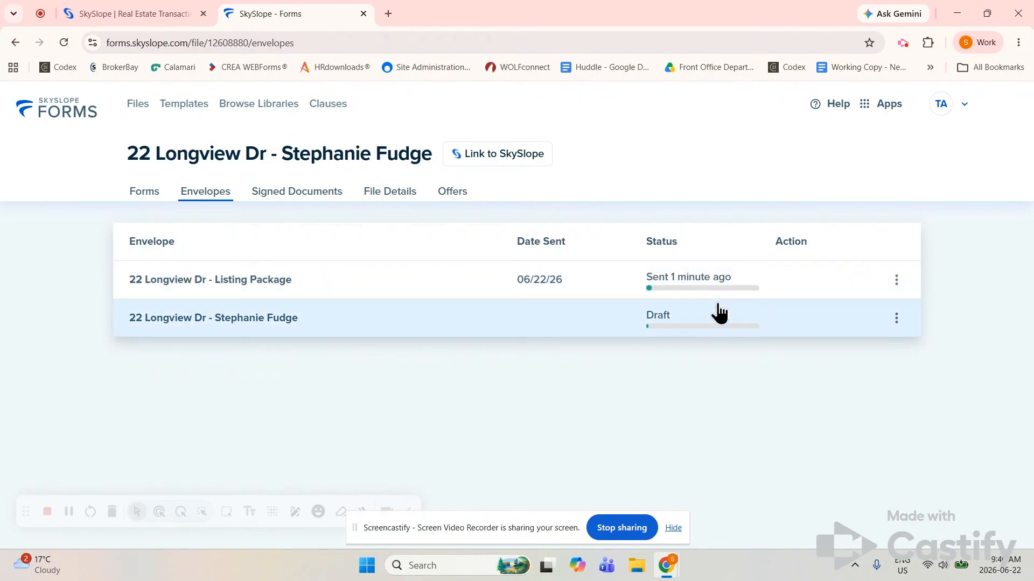
{"action": "left_click", "coordinate": [897, 289]}
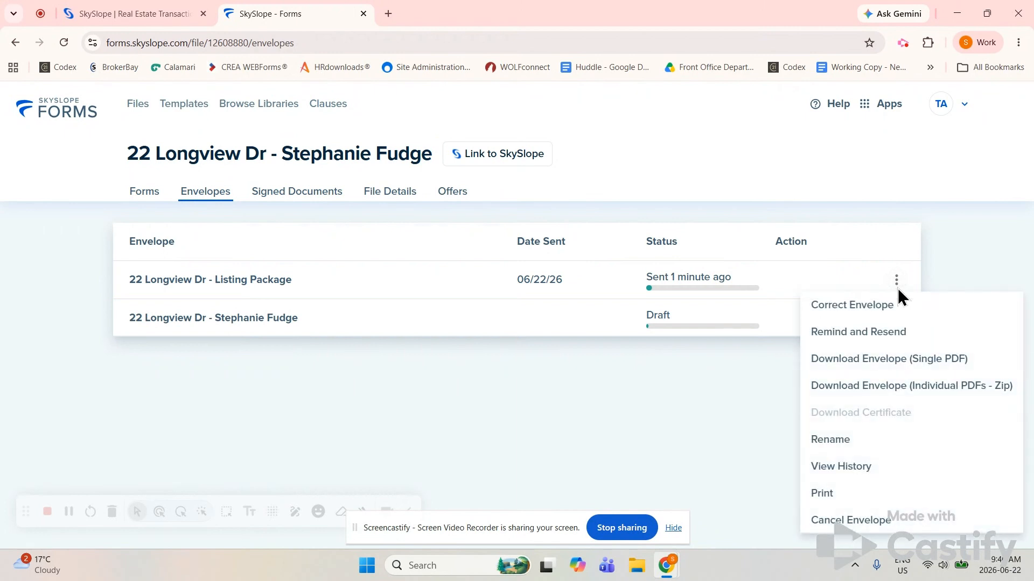
{"action": "left_click", "coordinate": [871, 333]}
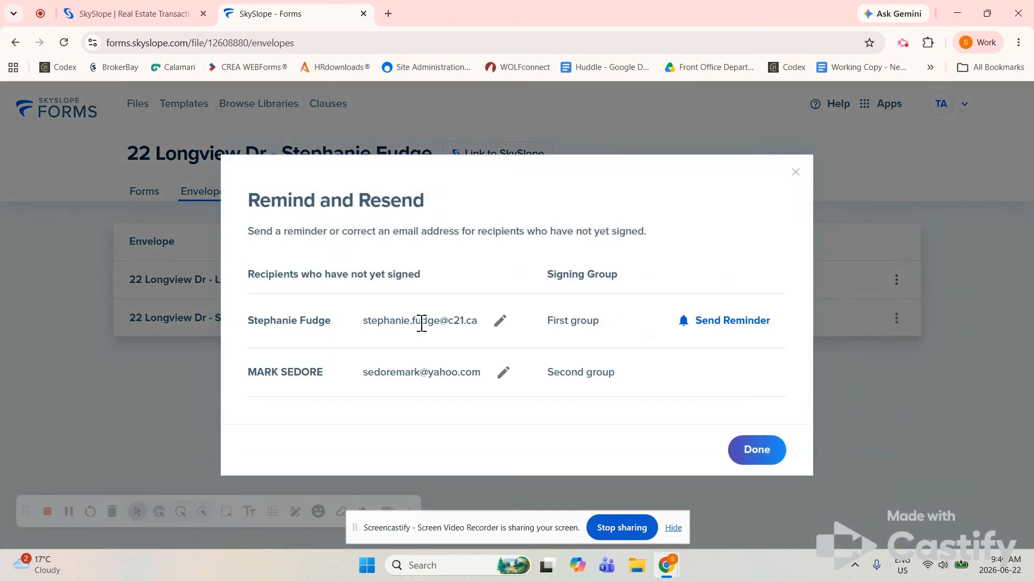
{"action": "left_click", "coordinate": [501, 322]}
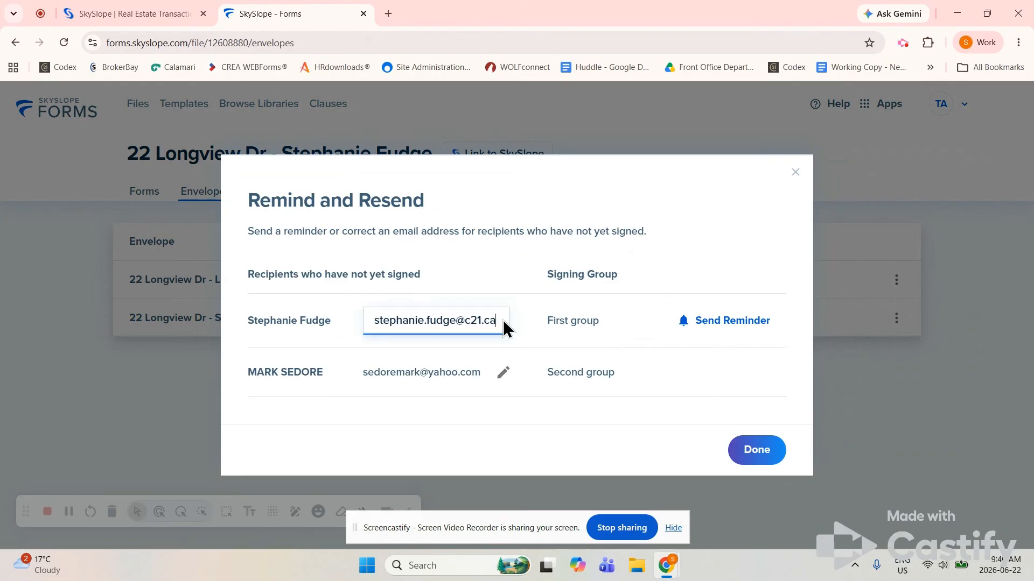
{"action": "left_click", "coordinate": [761, 452]}
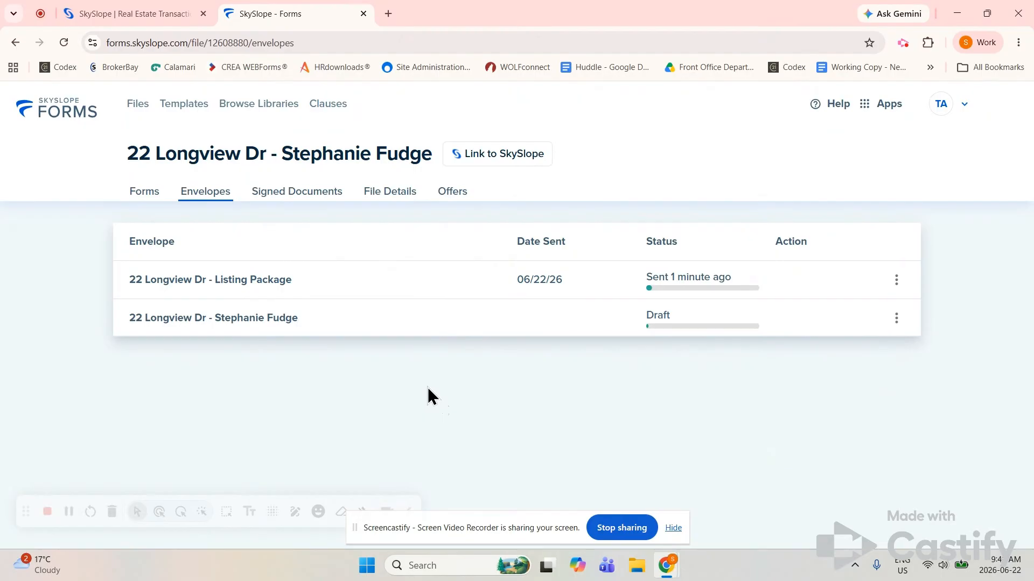
Open the 290 Freehold - Sale MLS Data Information Form from the Forms list and focus its PIN # field
{"action": "left_click", "coordinate": [144, 193]}
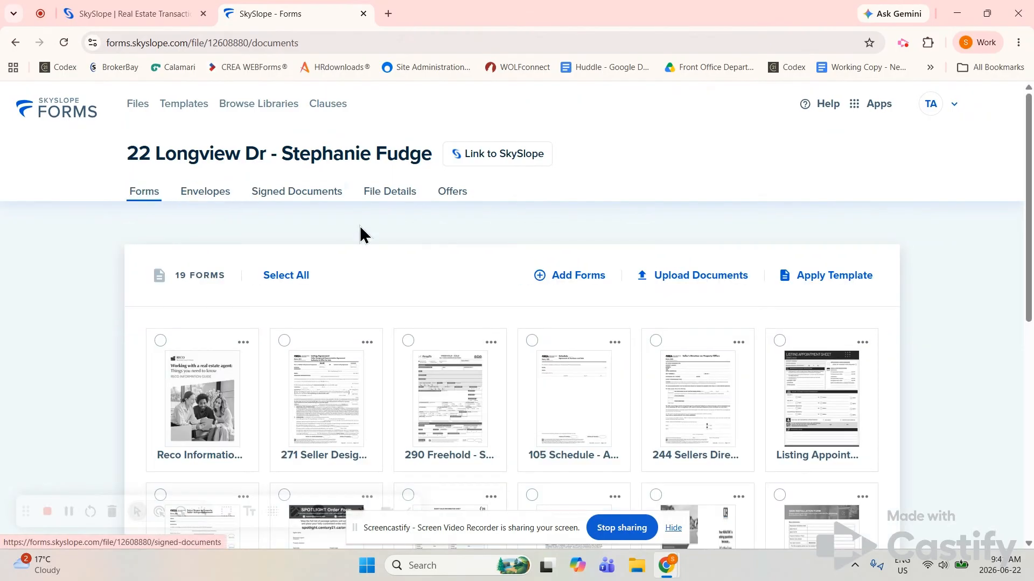
{"action": "left_click", "coordinate": [457, 408]}
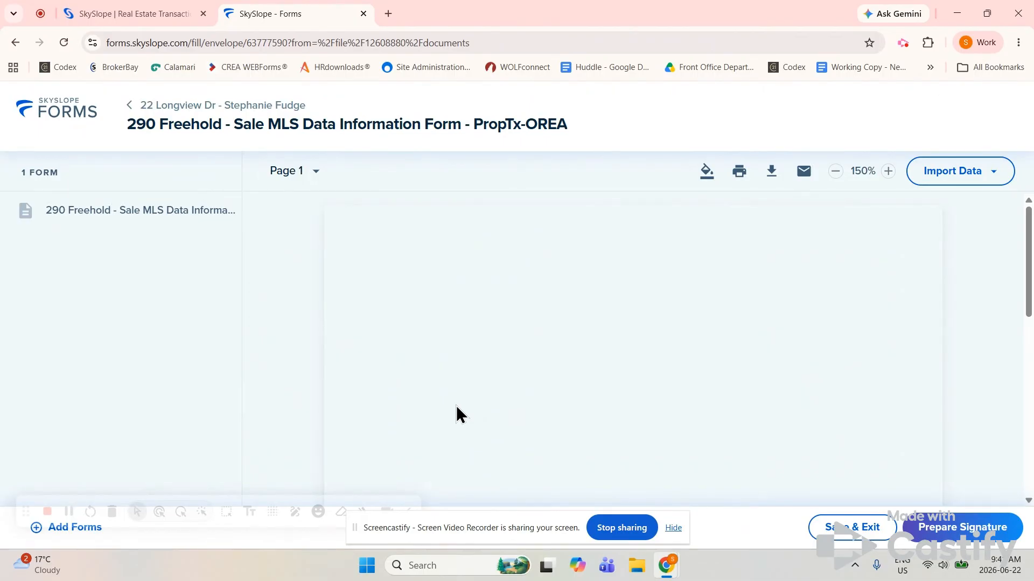
{"action": "left_click", "coordinate": [641, 366]}
{"action": "scroll", "coordinate": [640, 366], "scroll_direction": "down", "scroll_amount": 1}
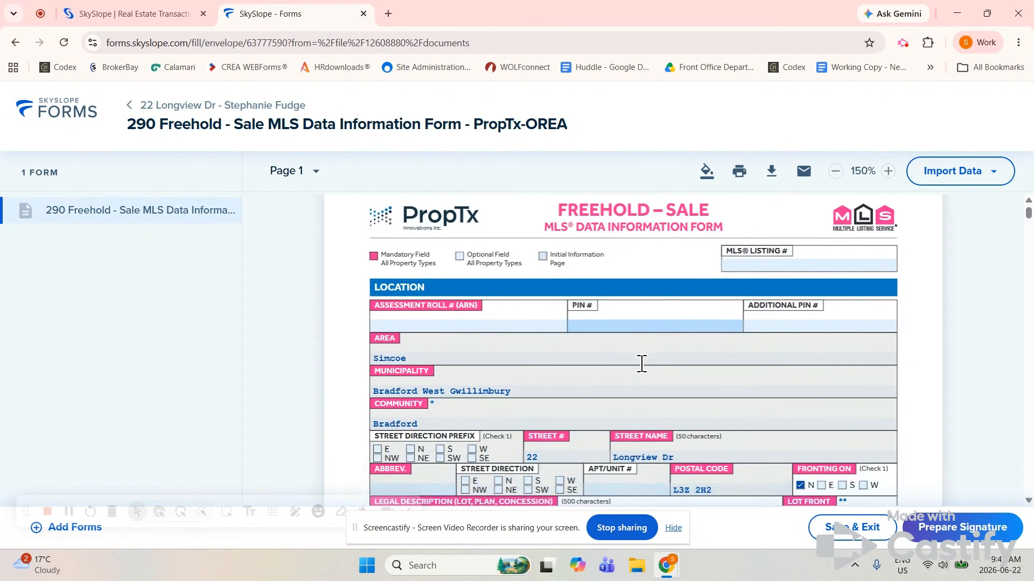